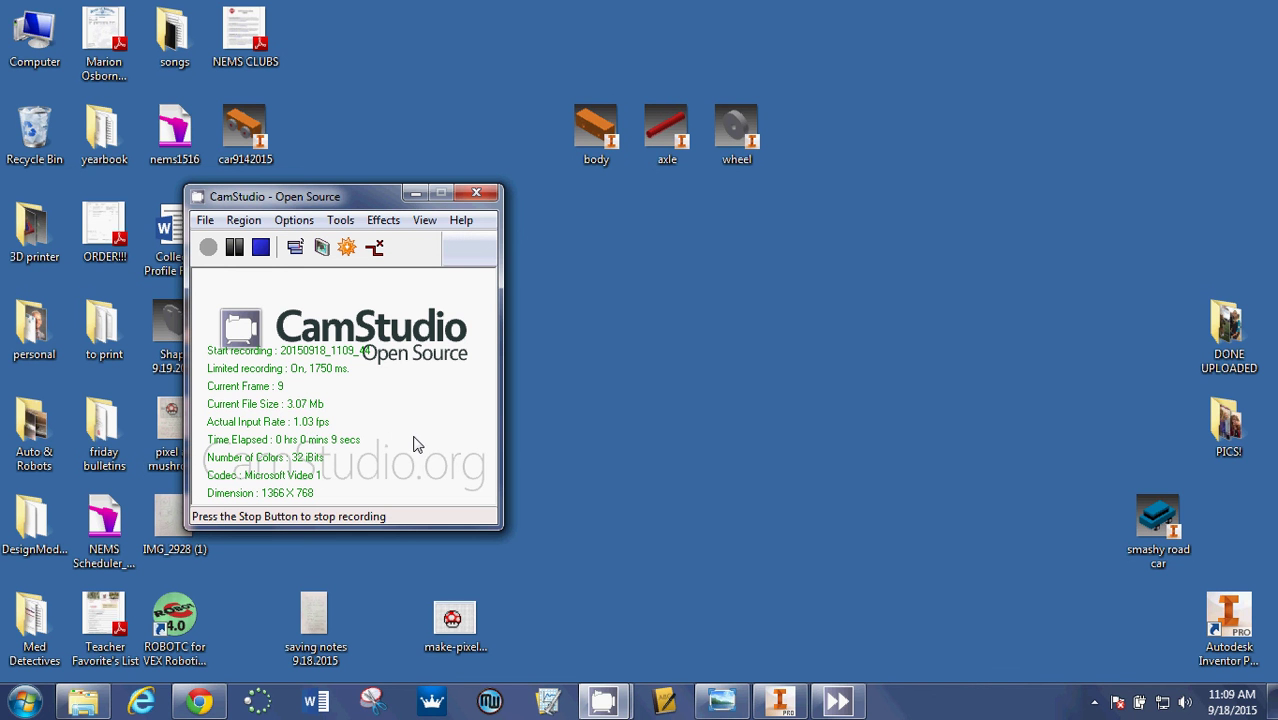
# - Bring the pixel-art mushroom notes picture to the front in Windows Photo Viewer
pyautogui.click(735, 692)
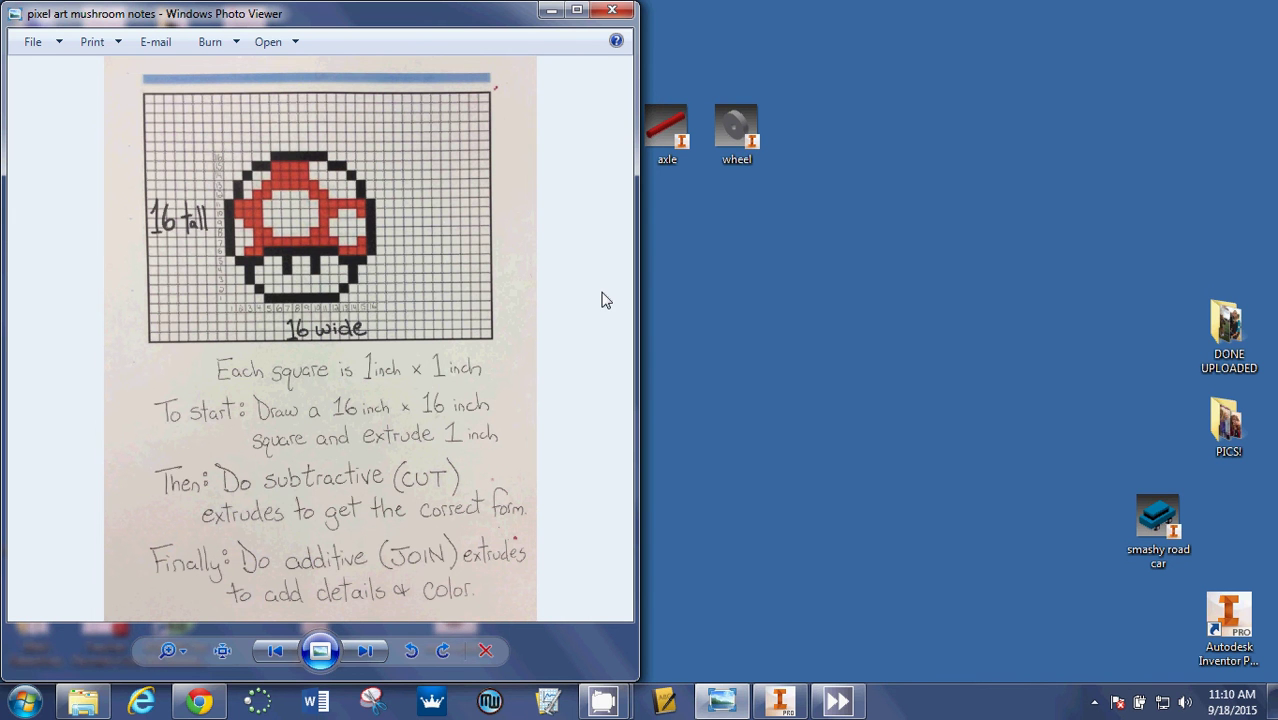
# - Extrude both rectangle profiles on the mushroom cap 0.5 deep as Extrusion4
pyautogui.click(787, 704)
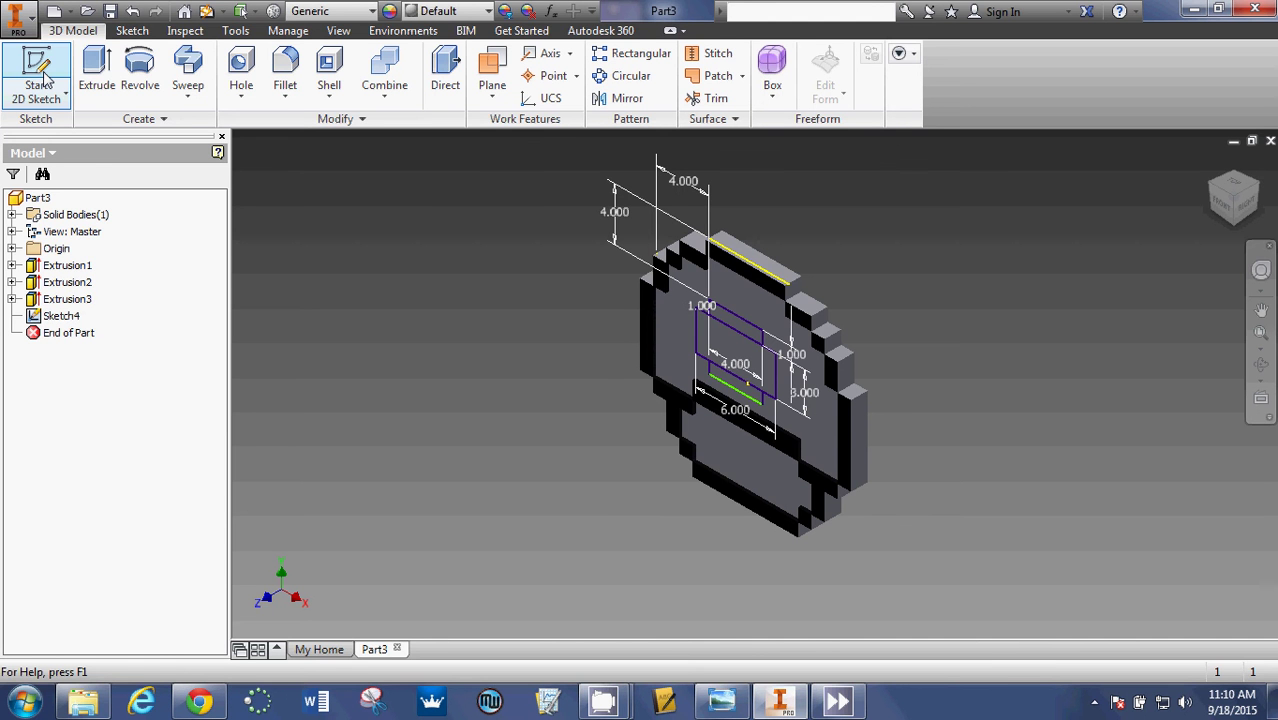
pyautogui.press('e')
pyautogui.click(716, 362)
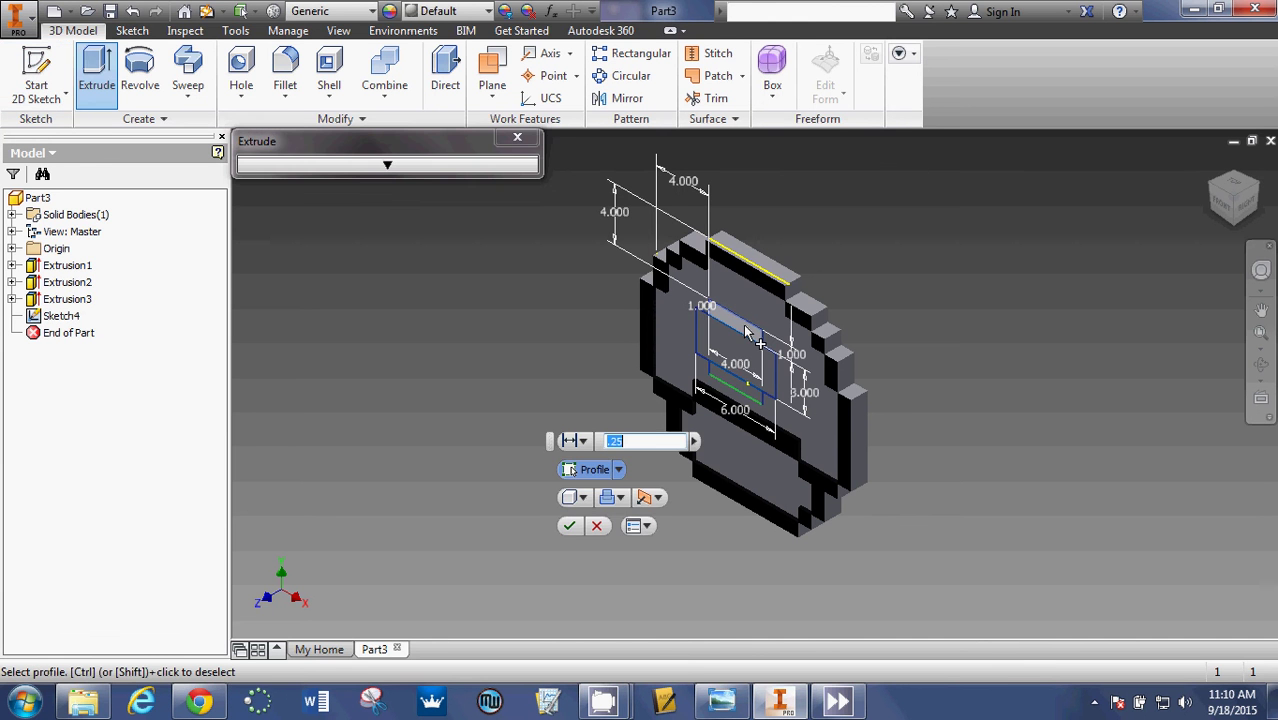
pyautogui.click(746, 332)
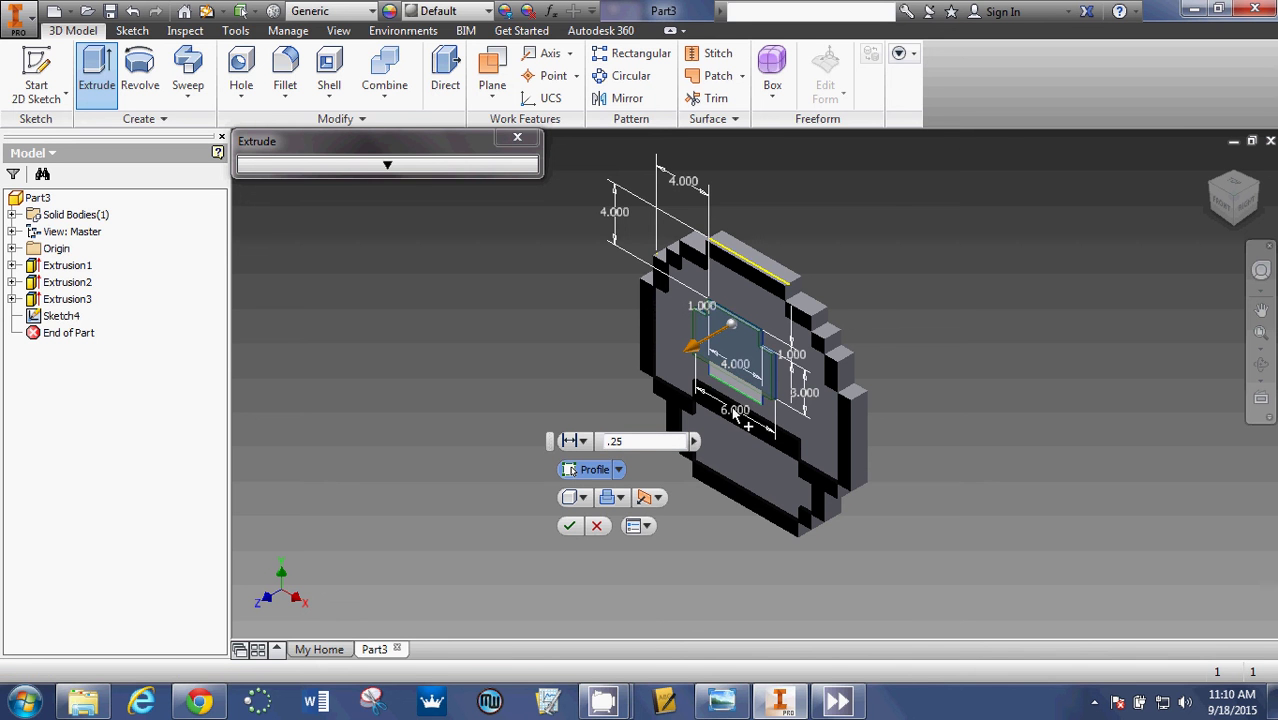
pyautogui.click(650, 443)
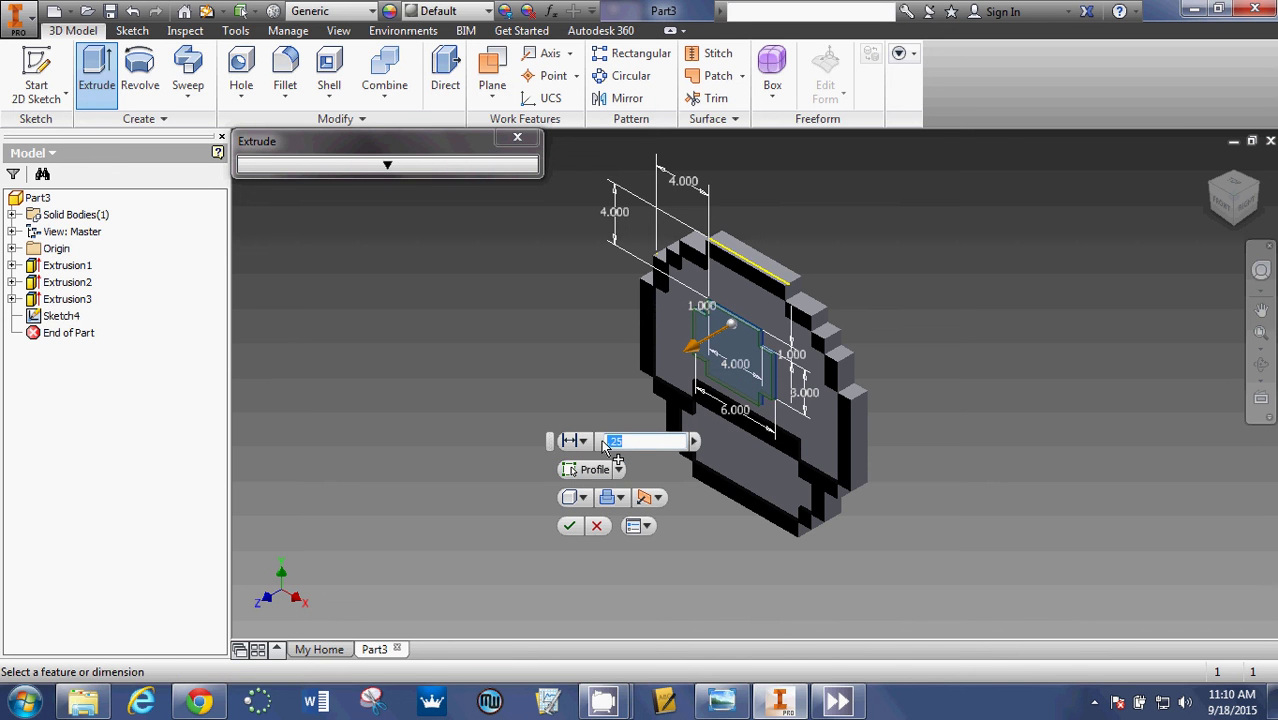
pyautogui.write('.5')
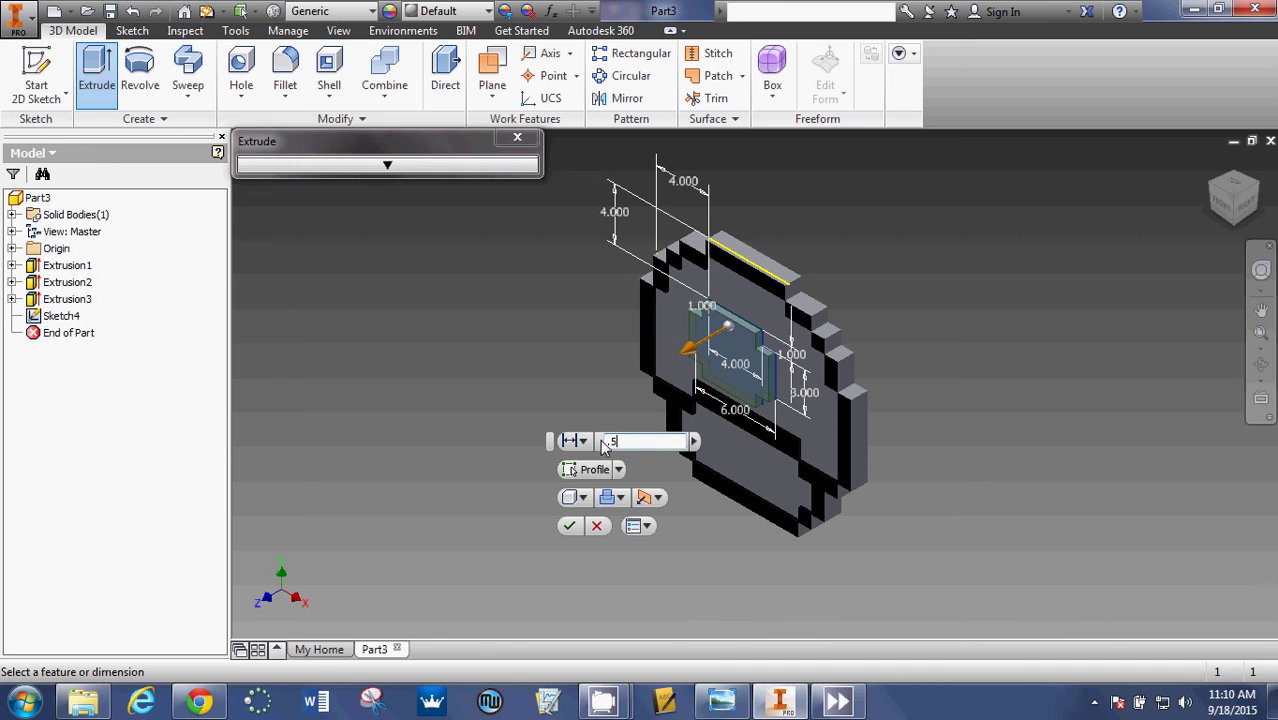
pyautogui.press('Return')
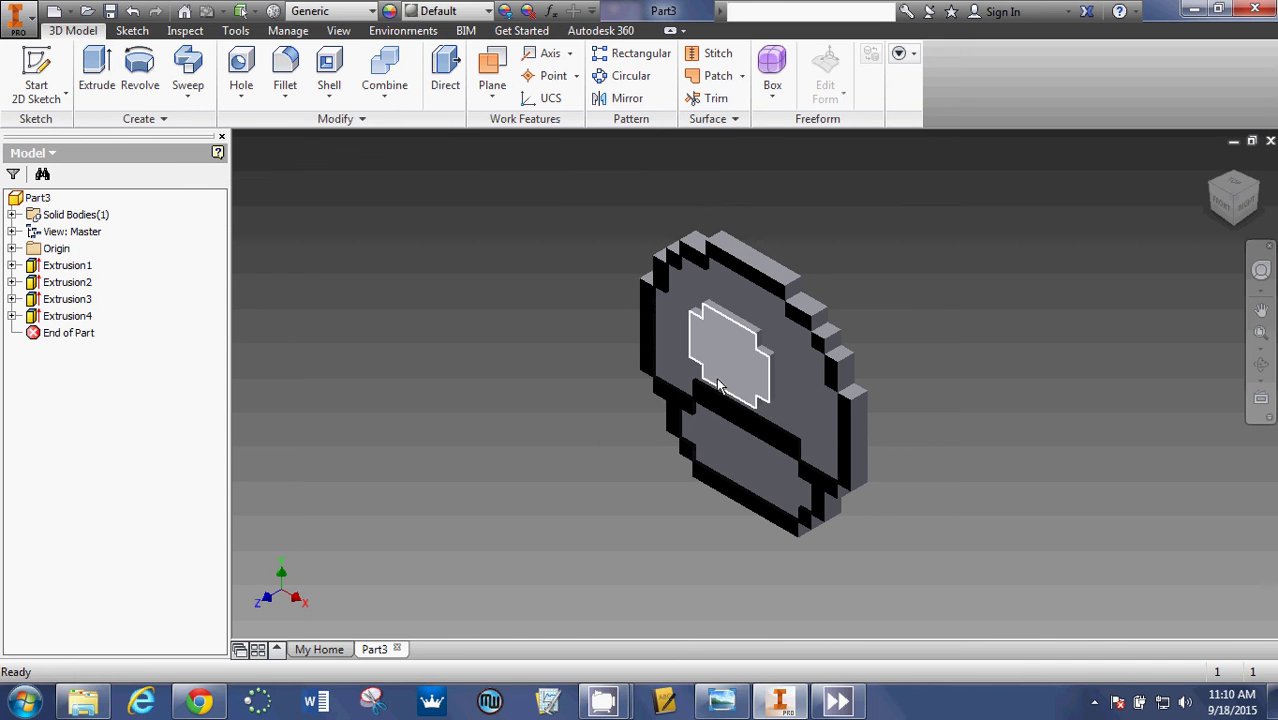
# - Give Extrusion4's raised central spot the White appearance and clear the selection
pyautogui.click(70, 317)
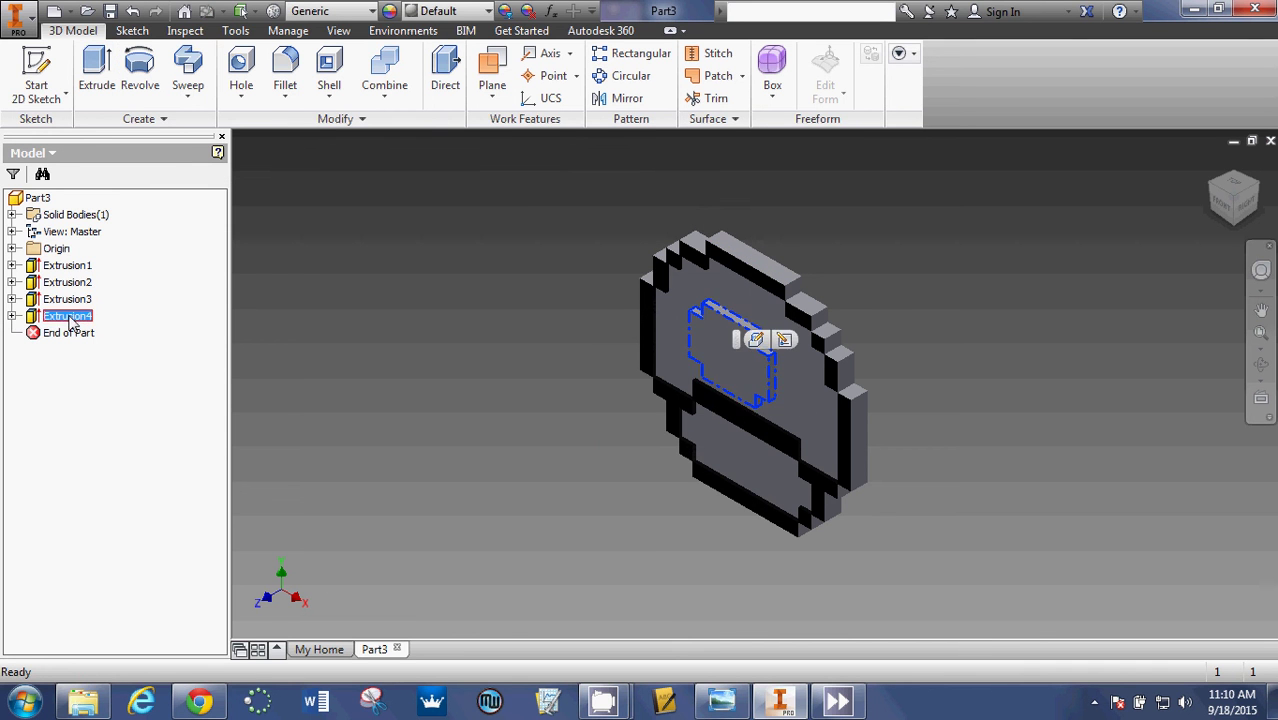
pyautogui.click(468, 14)
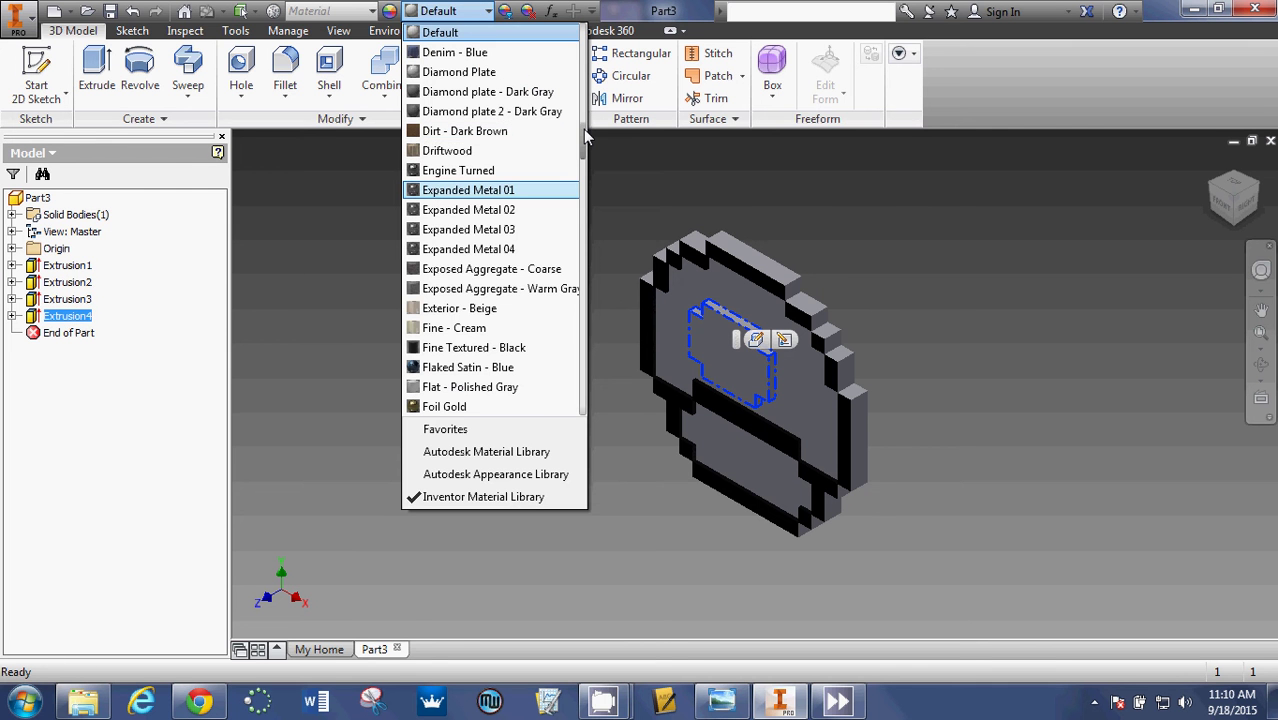
pyautogui.scroll(-1, 476, 360)
pyautogui.scroll(-5, 470, 330)
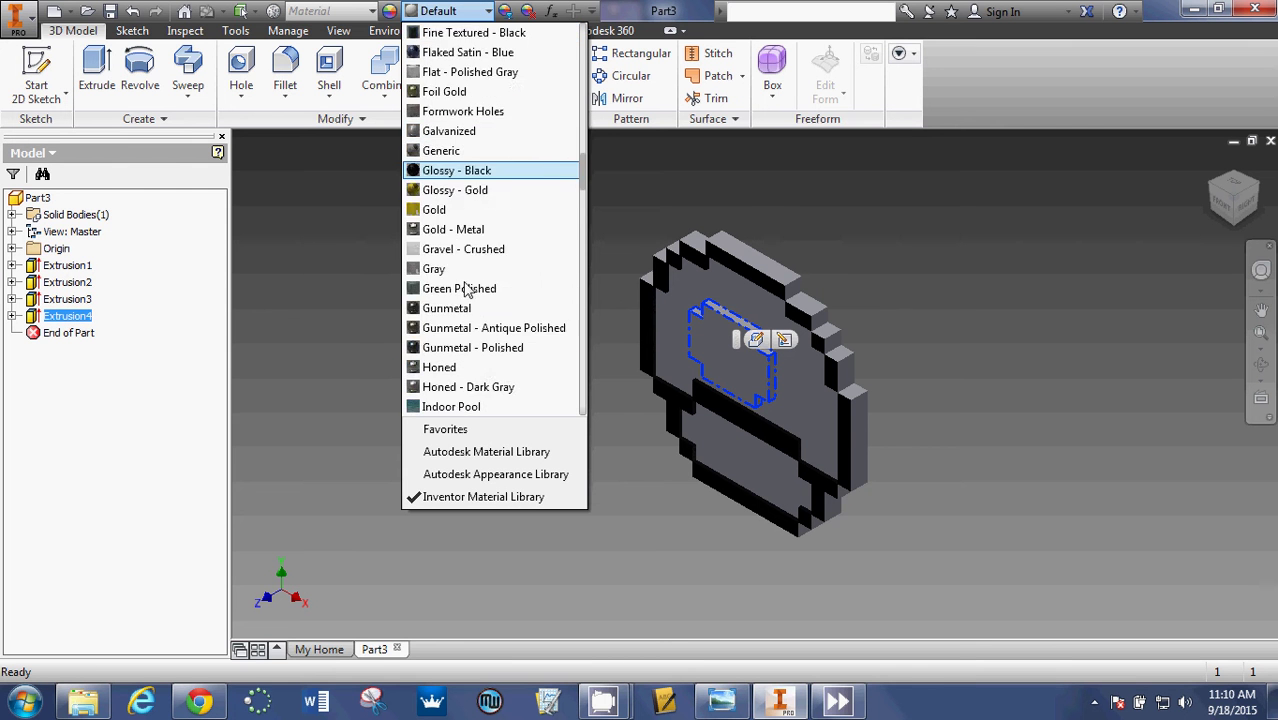
pyautogui.scroll(-7, 460, 290)
pyautogui.scroll(-8, 450, 285)
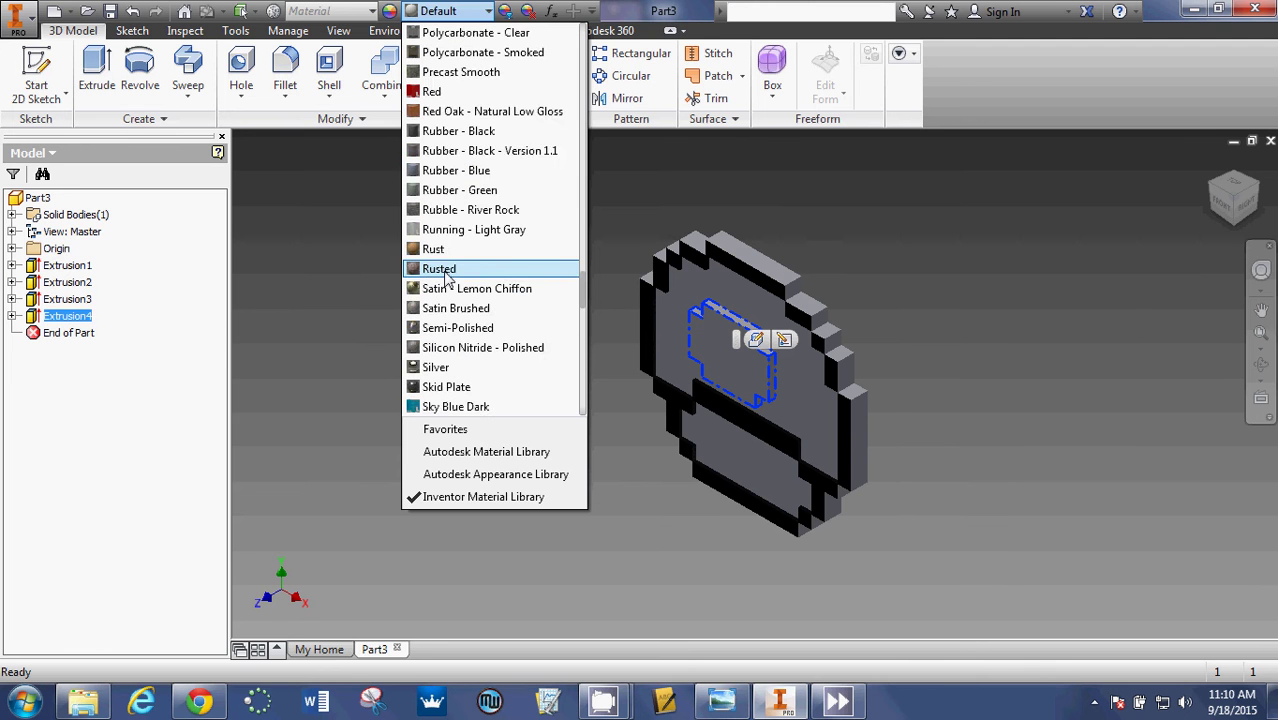
pyautogui.scroll(-7, 447, 276)
pyautogui.scroll(-8, 447, 276)
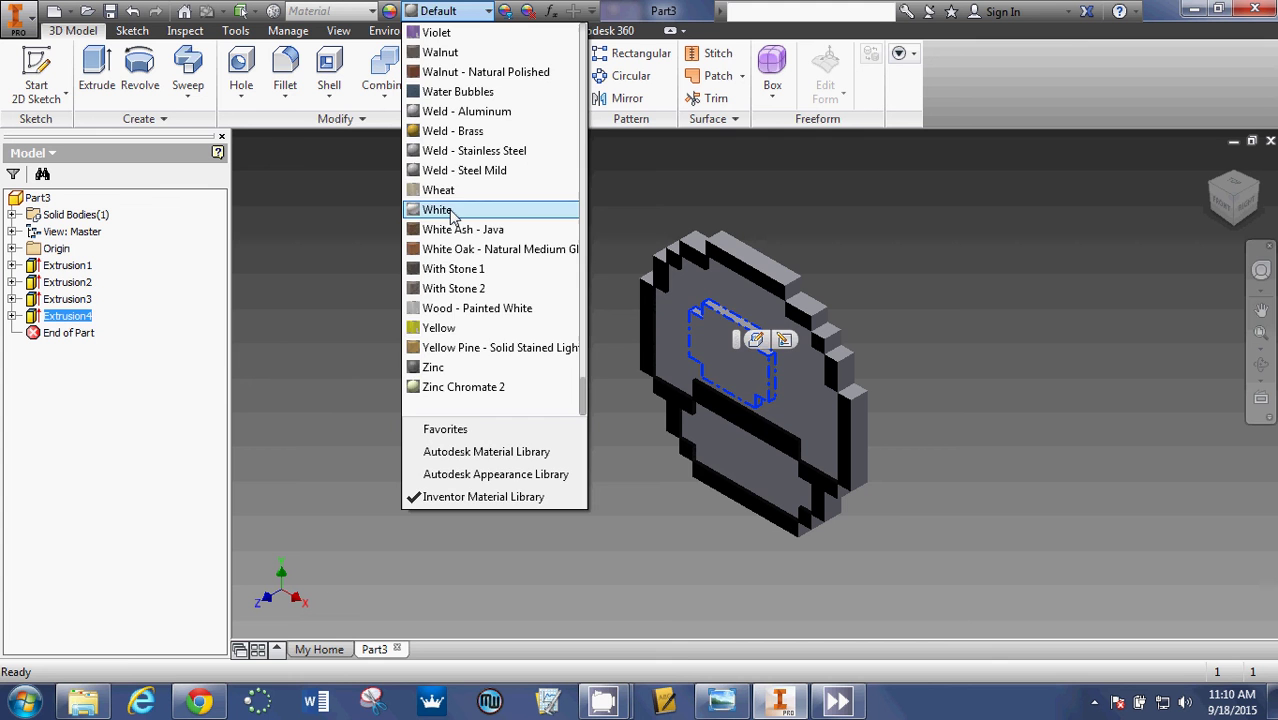
pyautogui.click(452, 214)
pyautogui.click(497, 310)
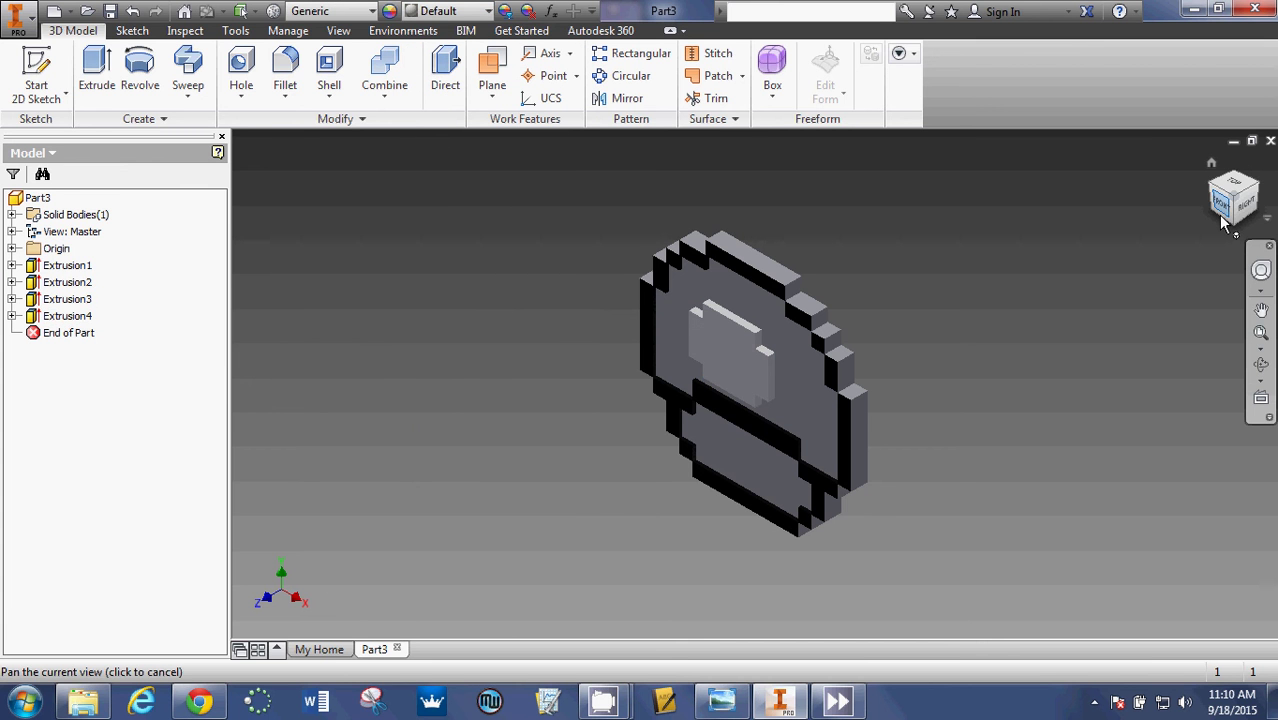
# - Start a sketch on the mushroom's front face with the two-point rectangle, notes alongside
pyautogui.click(47, 60)
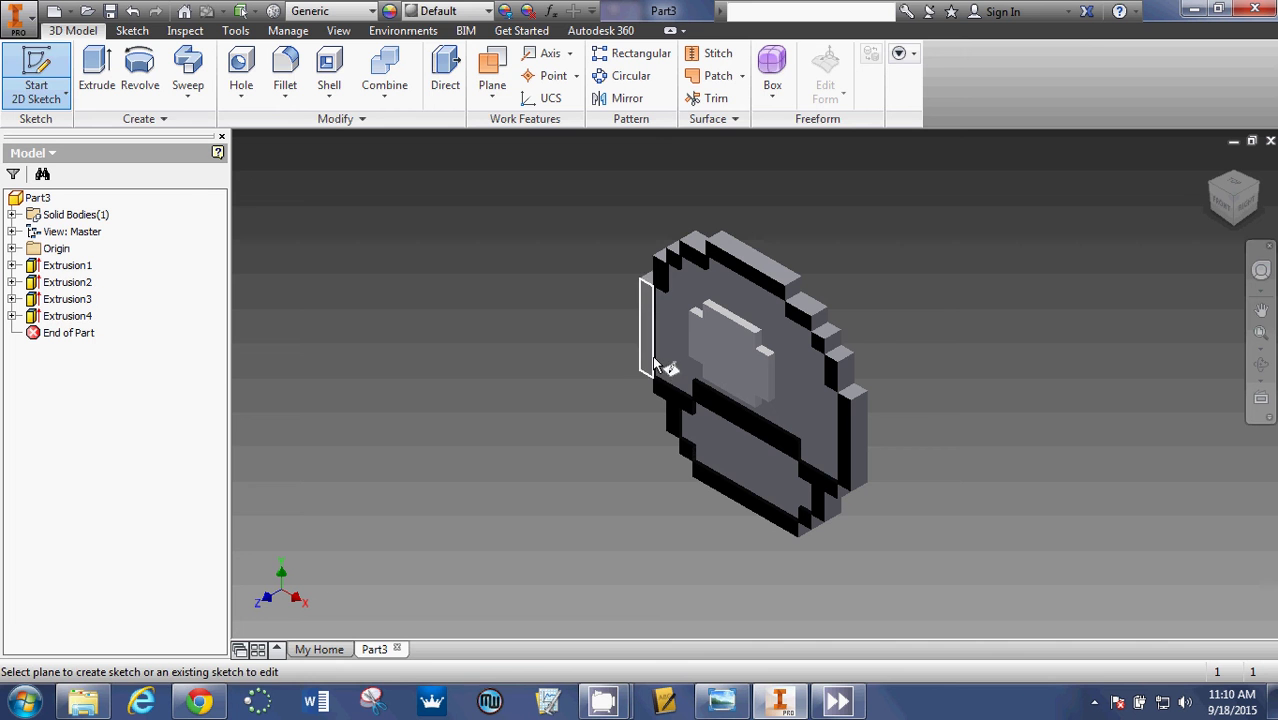
pyautogui.click(676, 369)
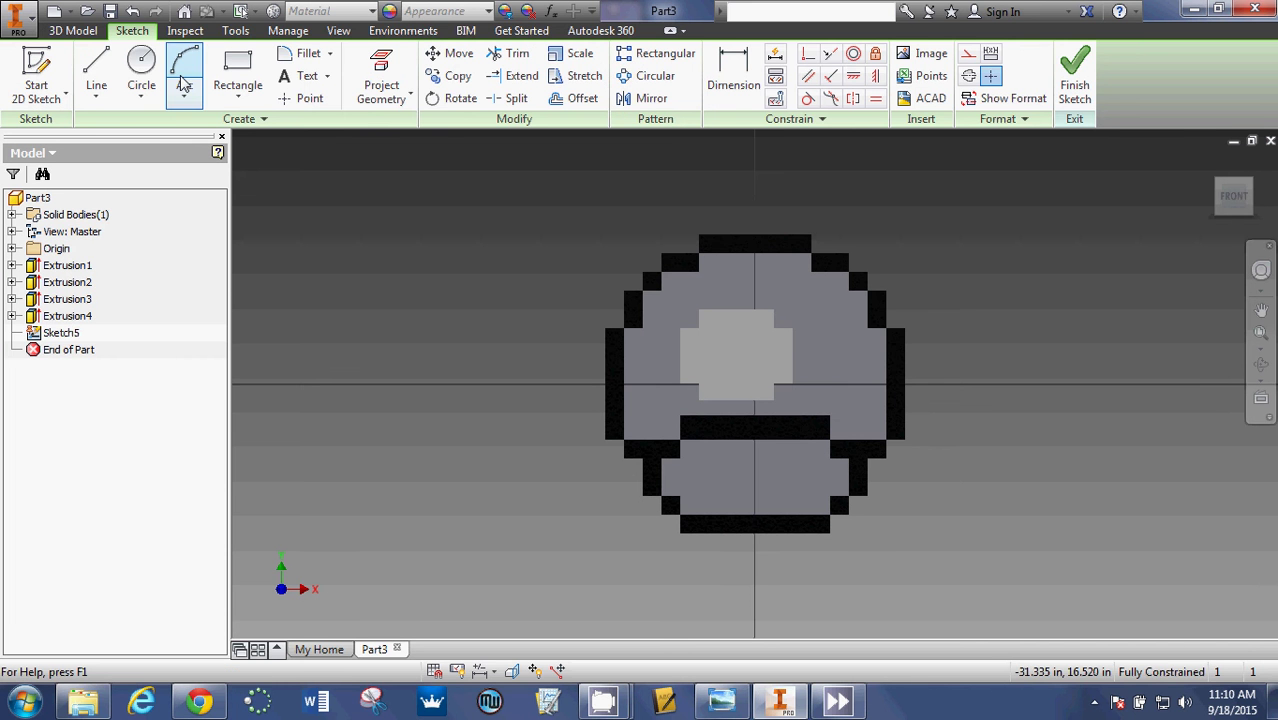
pyautogui.click(240, 103)
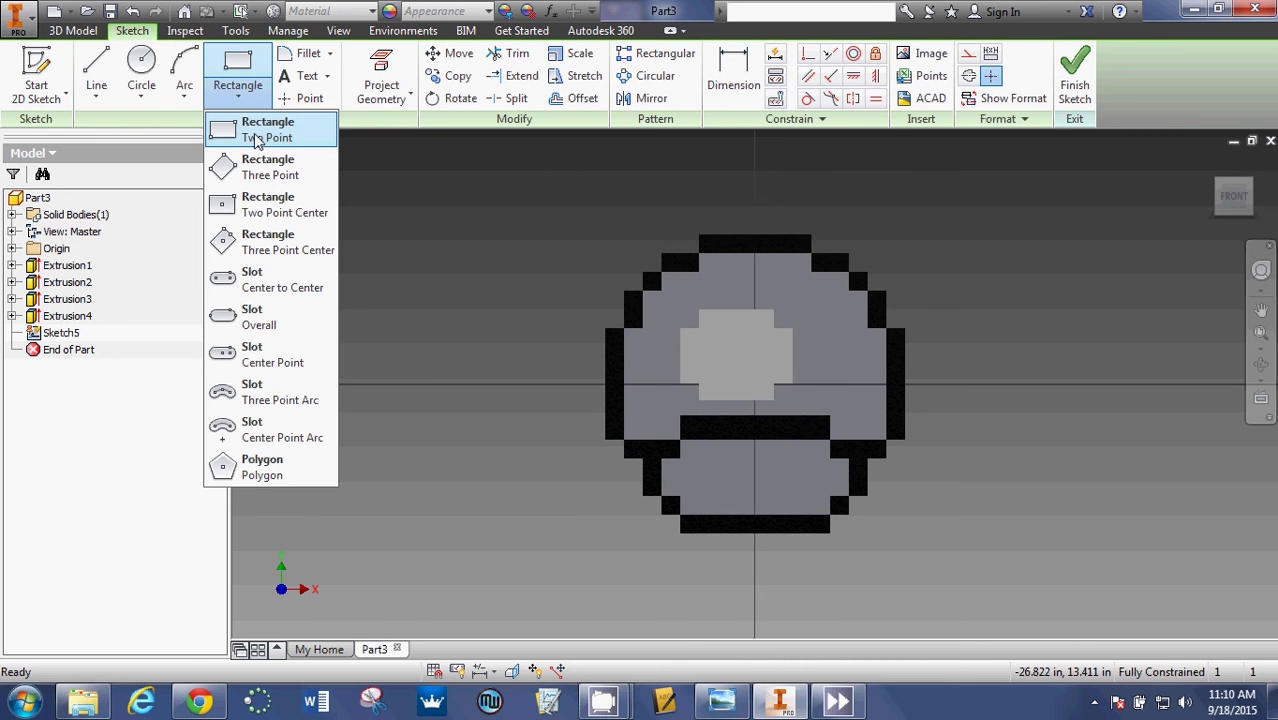
pyautogui.click(257, 141)
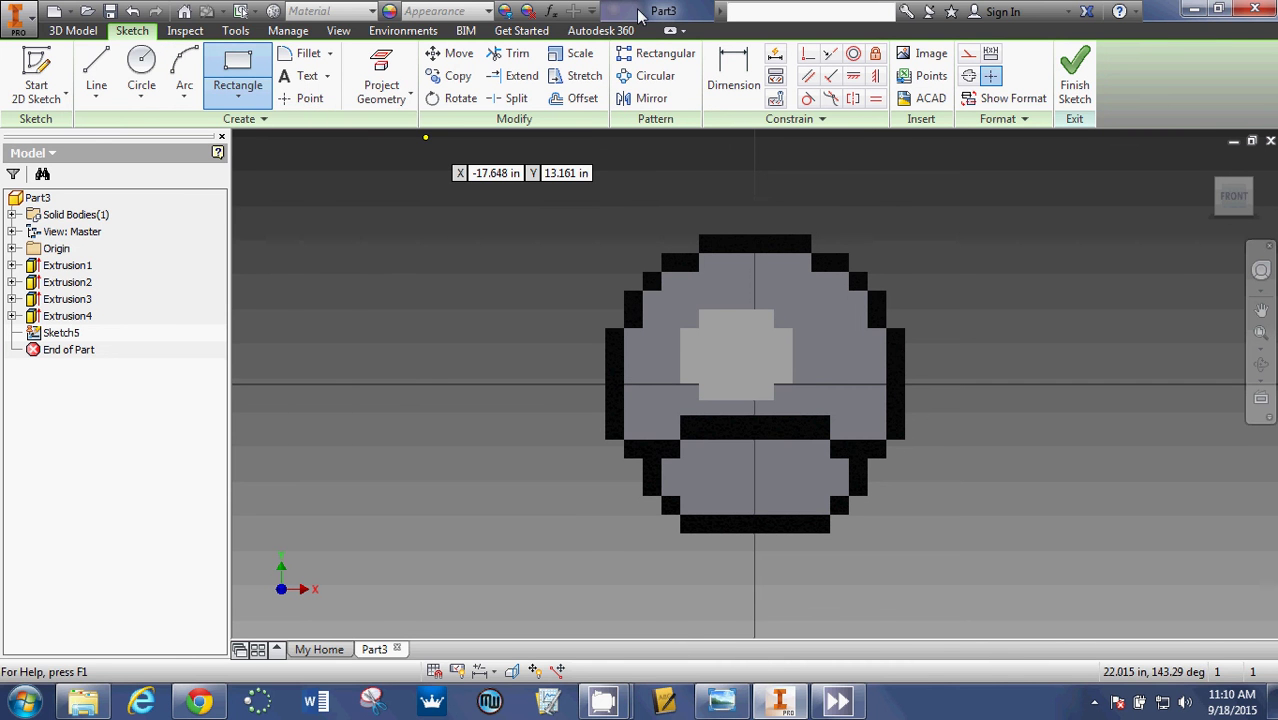
pyautogui.moveTo(640, 12); pyautogui.dragTo(1277, 14)
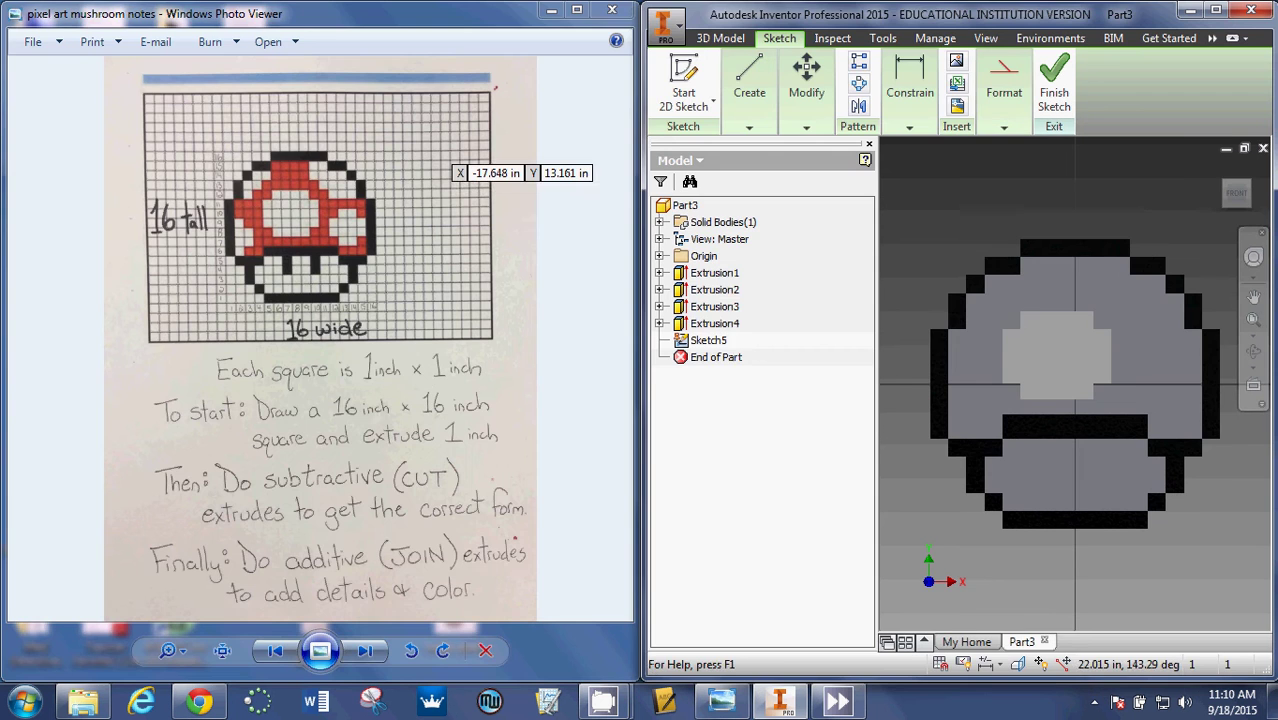
# - Draw three outline rectangles along the cap edge, including 2 by 1 and 1 by 1
pyautogui.click(967, 328)
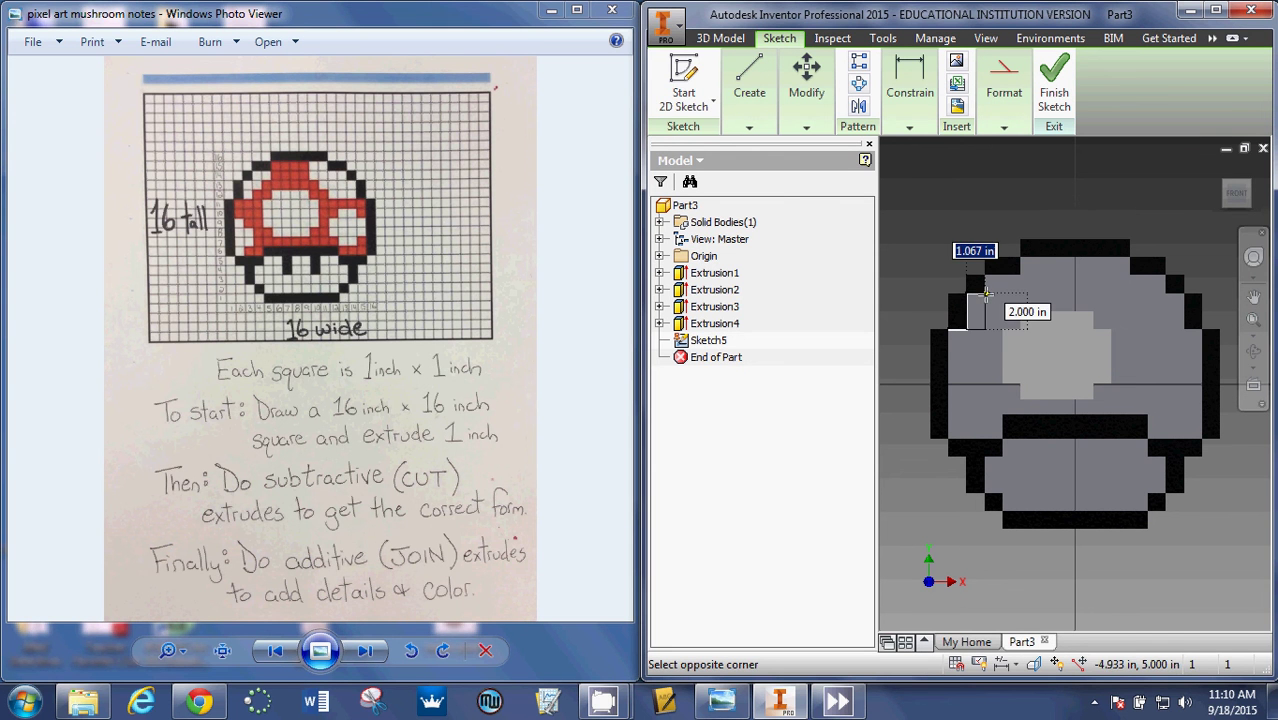
pyautogui.click(986, 293)
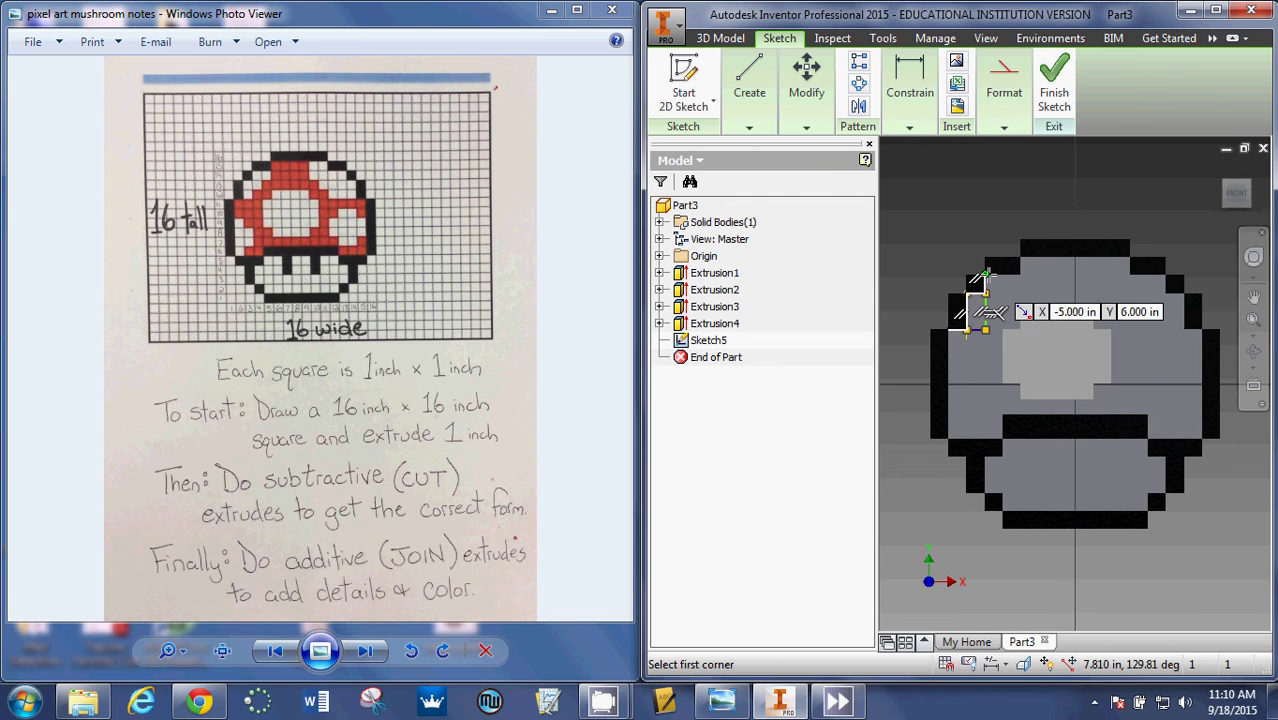
pyautogui.click(985, 280)
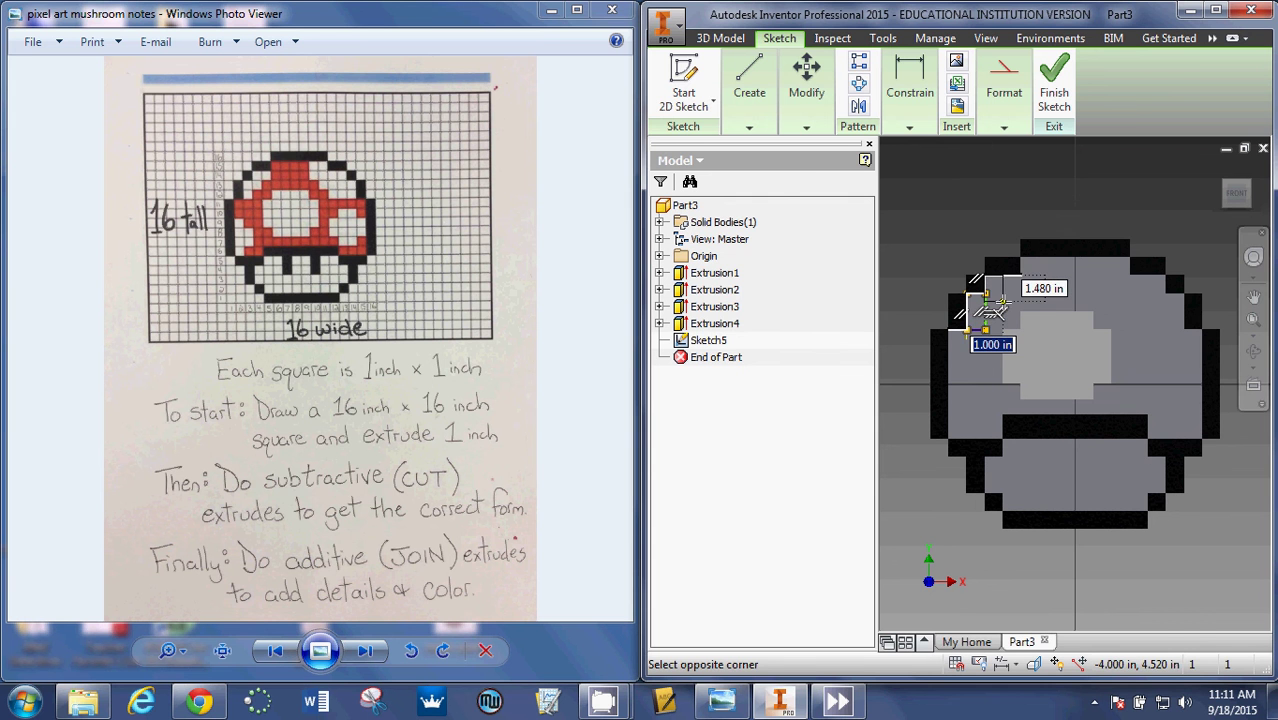
pyautogui.click(1001, 309)
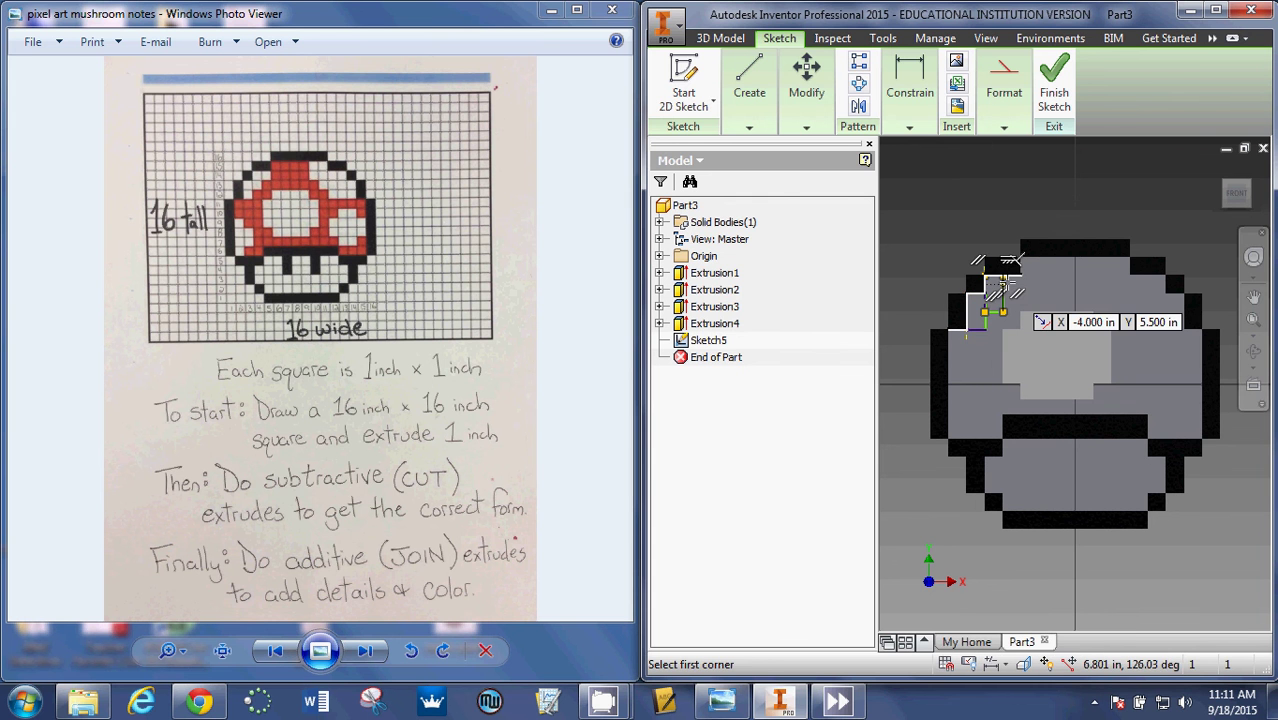
pyautogui.click(1002, 275)
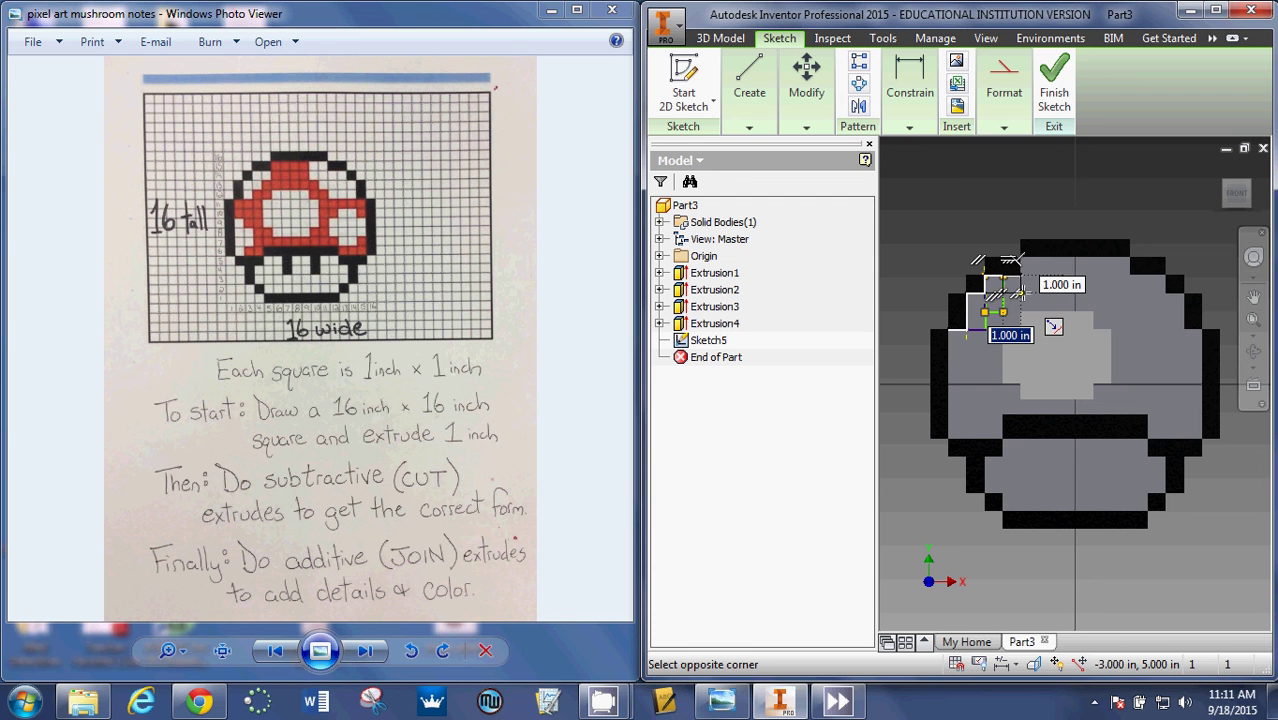
pyautogui.click(1023, 291)
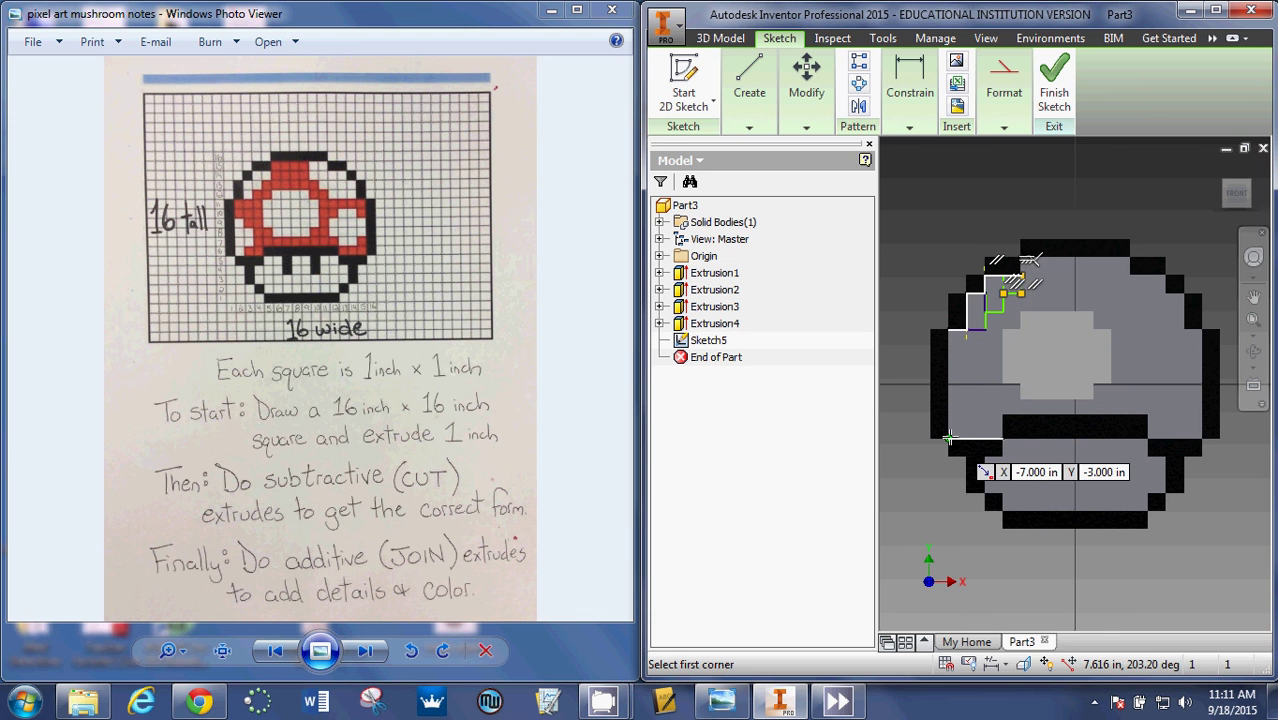
# - Draw a 1 by 4 inch and a 1 by 2 inch rectangle at the cap's lower left
pyautogui.click(949, 438)
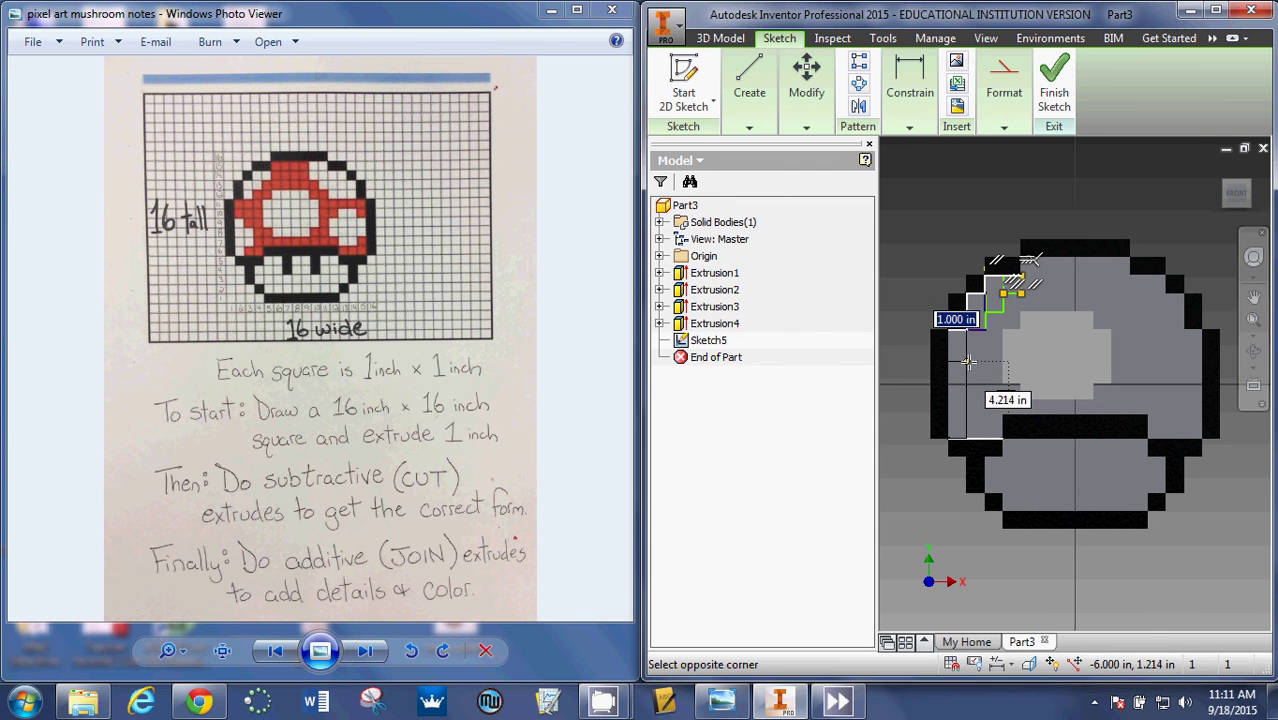
pyautogui.press('Tab')
pyautogui.write('4')
pyautogui.press('Return')
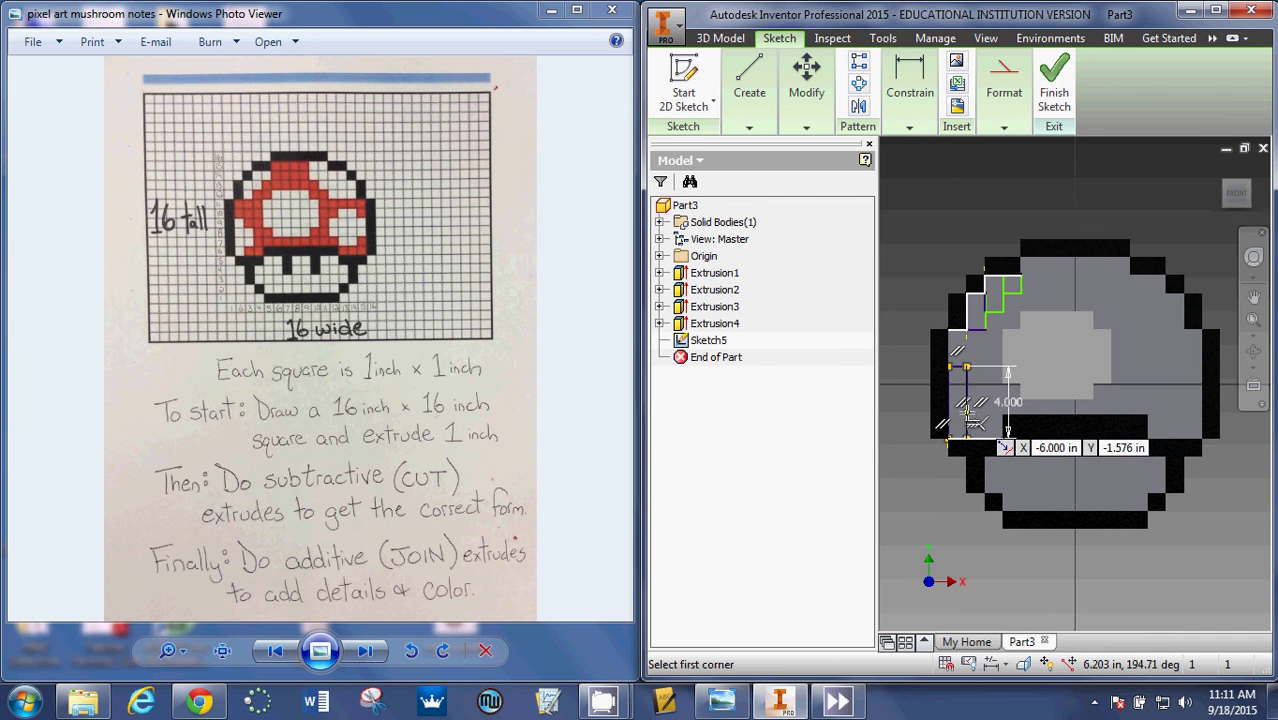
pyautogui.click(966, 420)
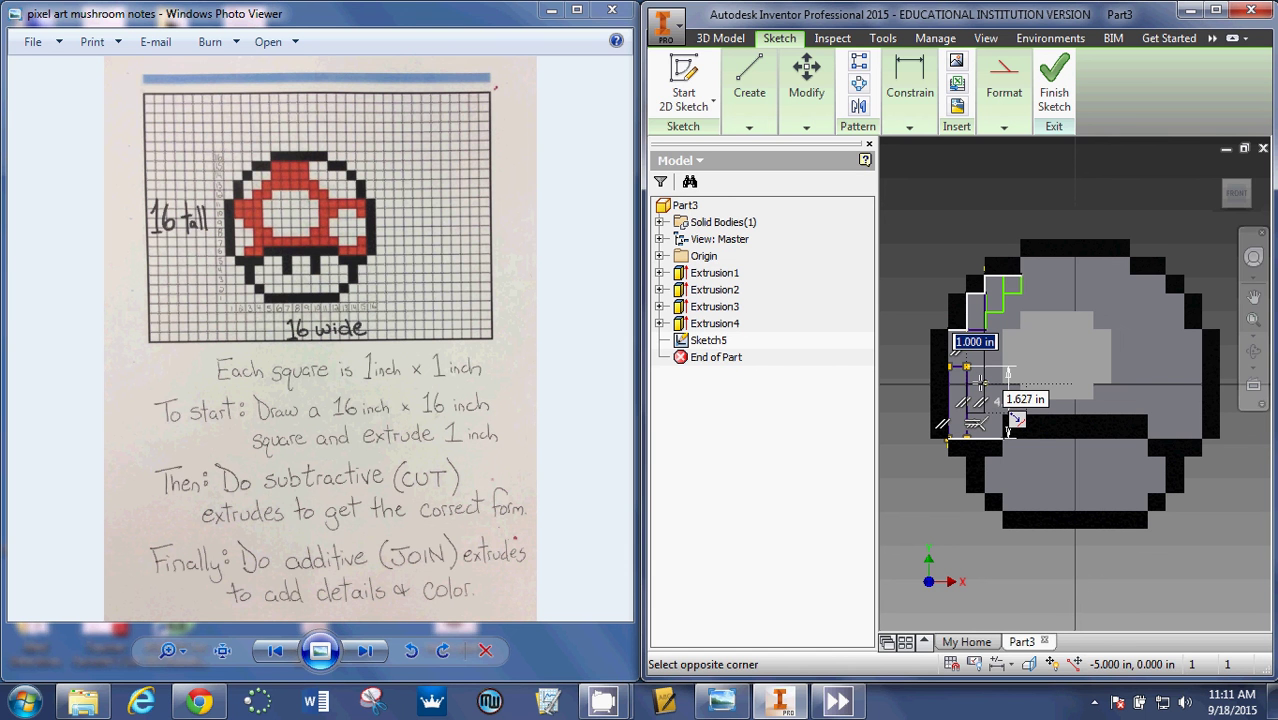
pyautogui.press('Tab')
pyautogui.write('2')
pyautogui.press('Return')
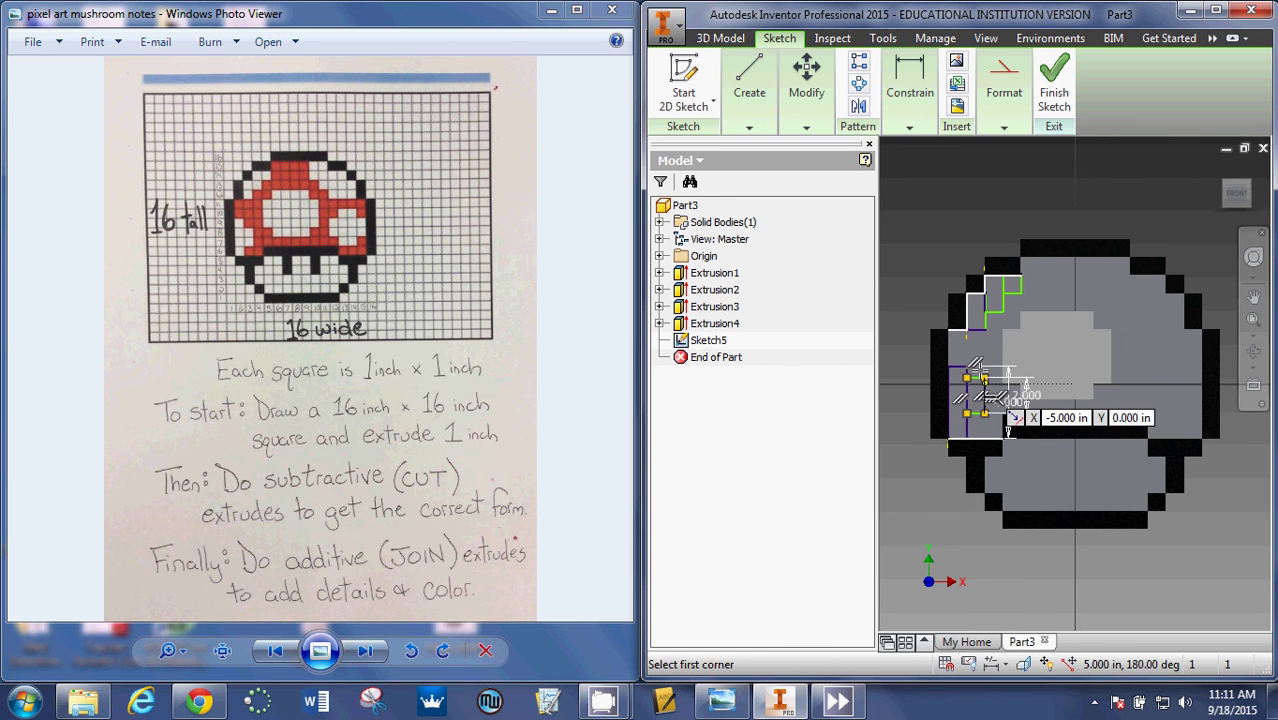
# - Add a 2-inch vertical dimension from the rectangle line to the bottom edge
pyautogui.click(921, 88)
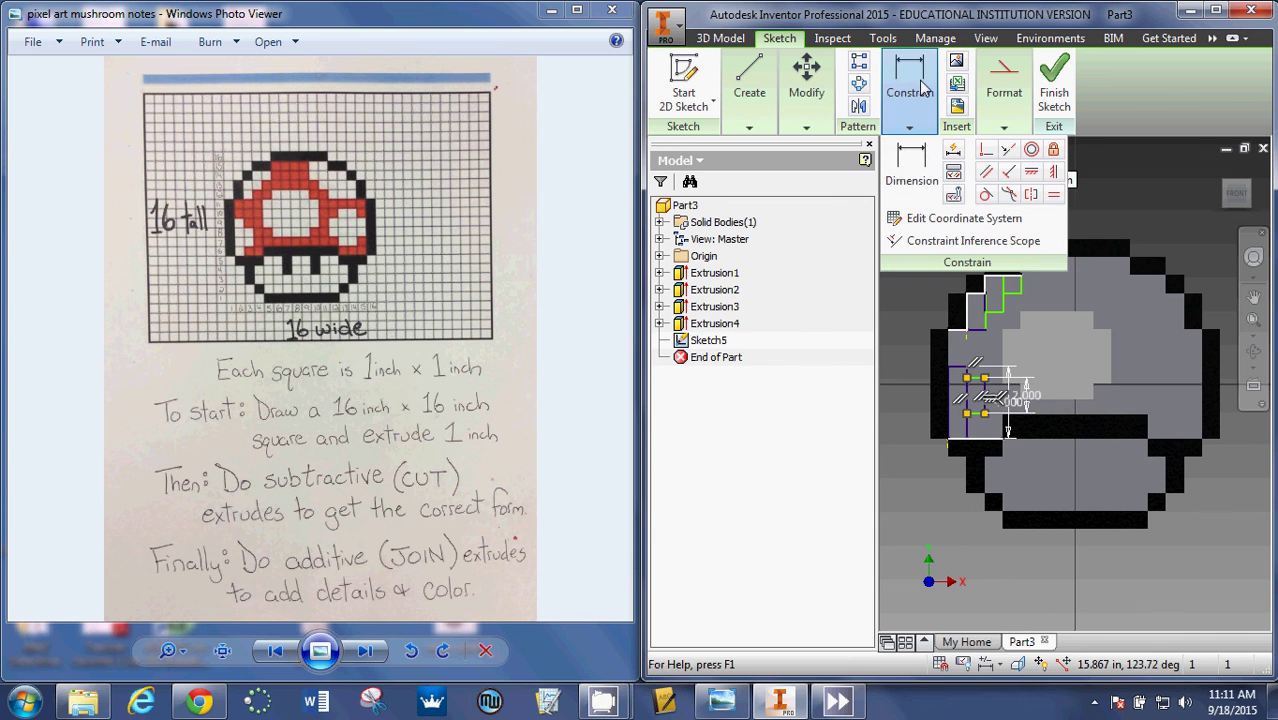
pyautogui.click(911, 160)
pyautogui.scroll(-5, 978, 418)
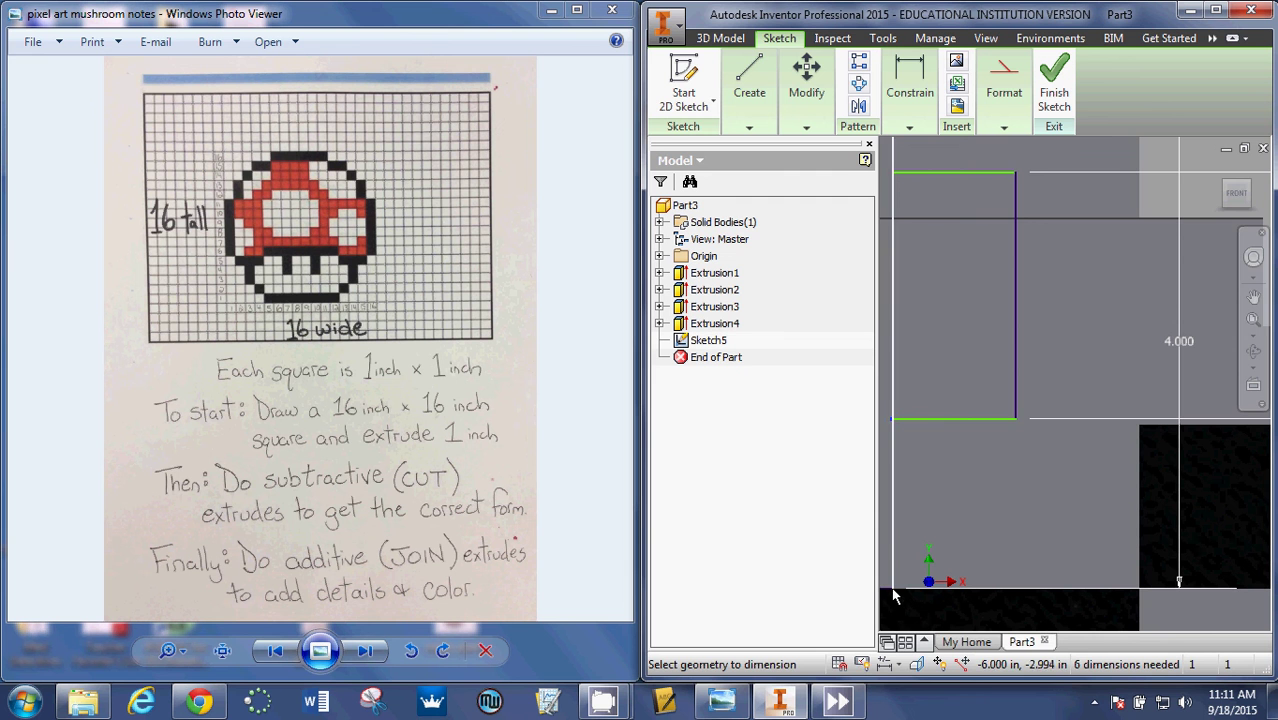
pyautogui.moveTo(895, 596); pyautogui.dragTo(1043, 381, button='middle')
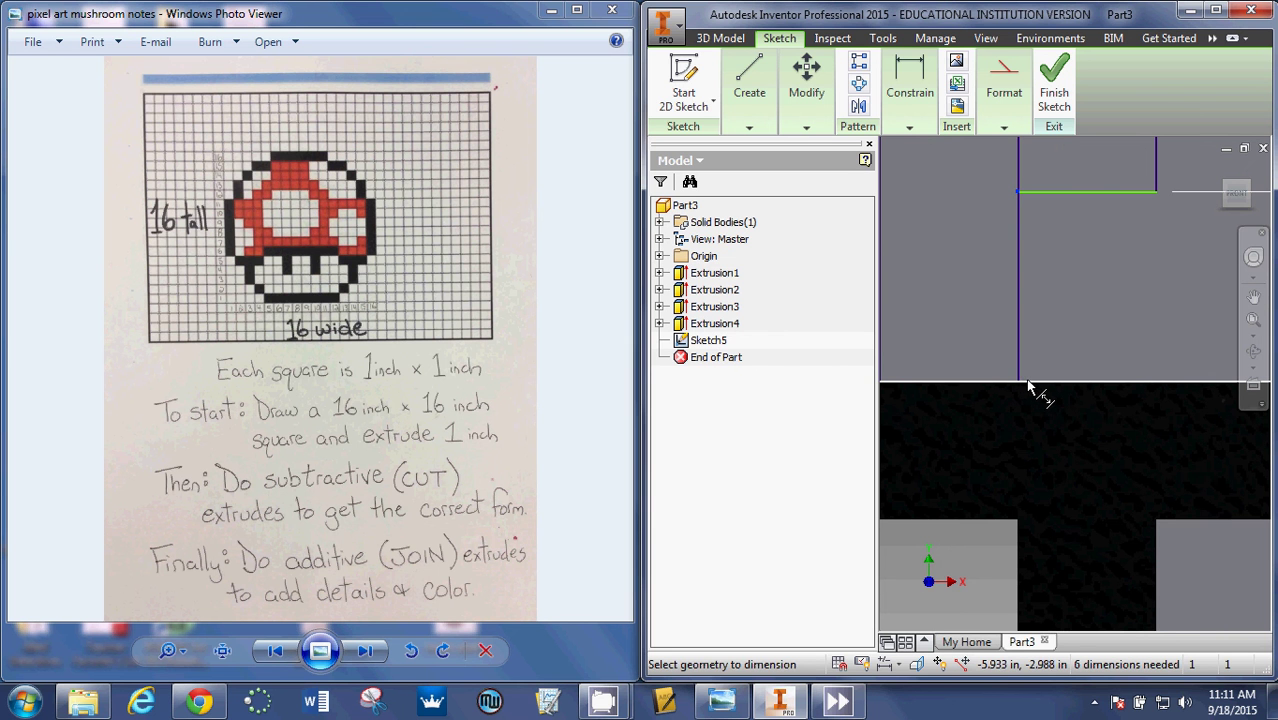
pyautogui.click(1029, 383)
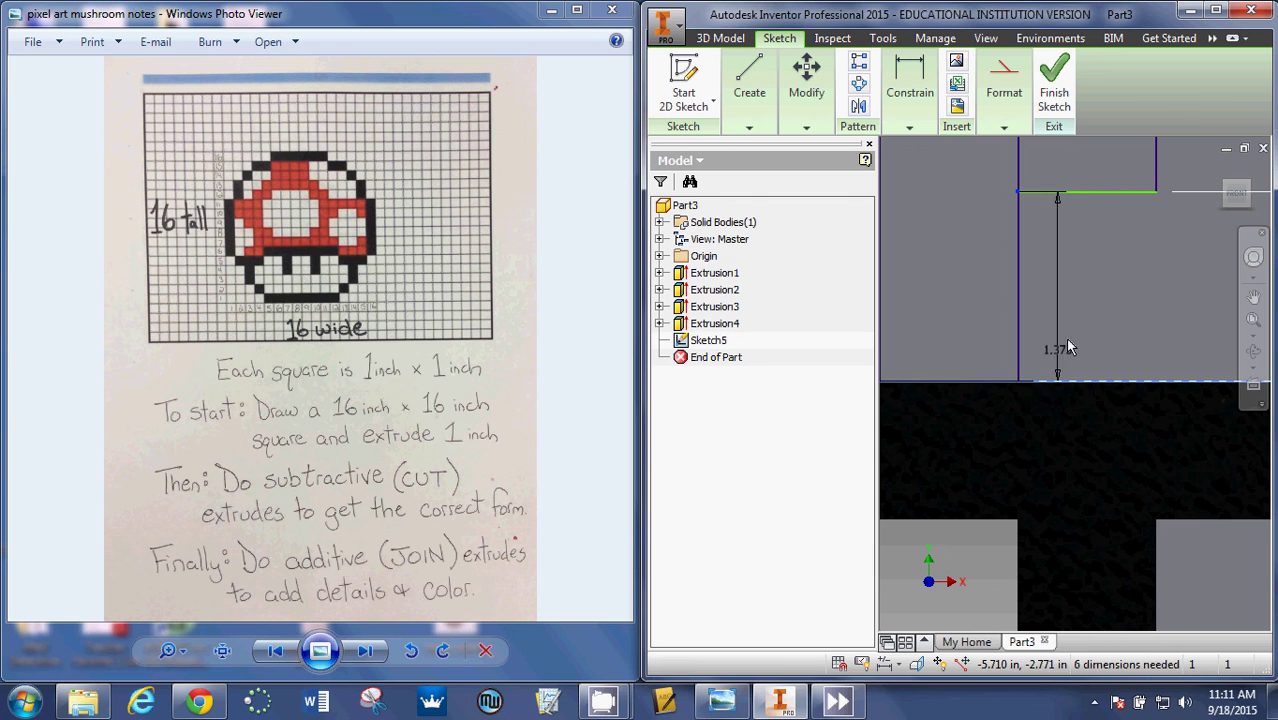
pyautogui.click(1087, 298)
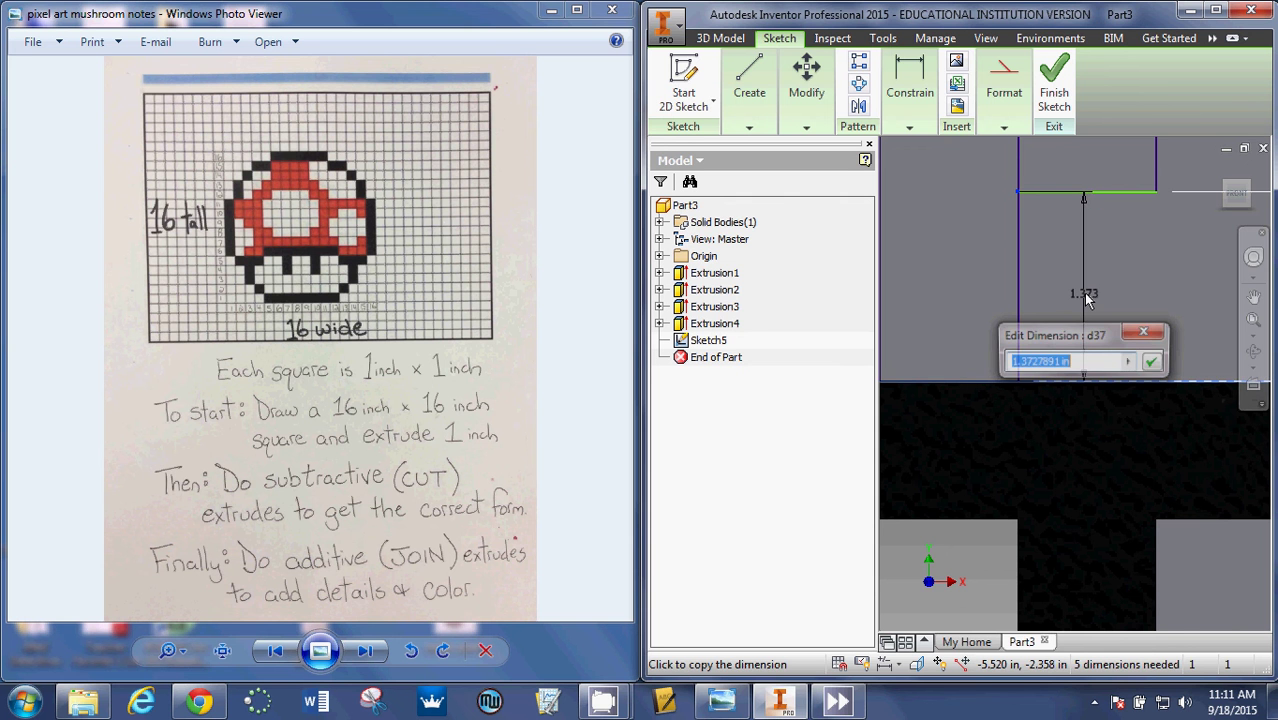
pyautogui.write('2')
pyautogui.press('Return')
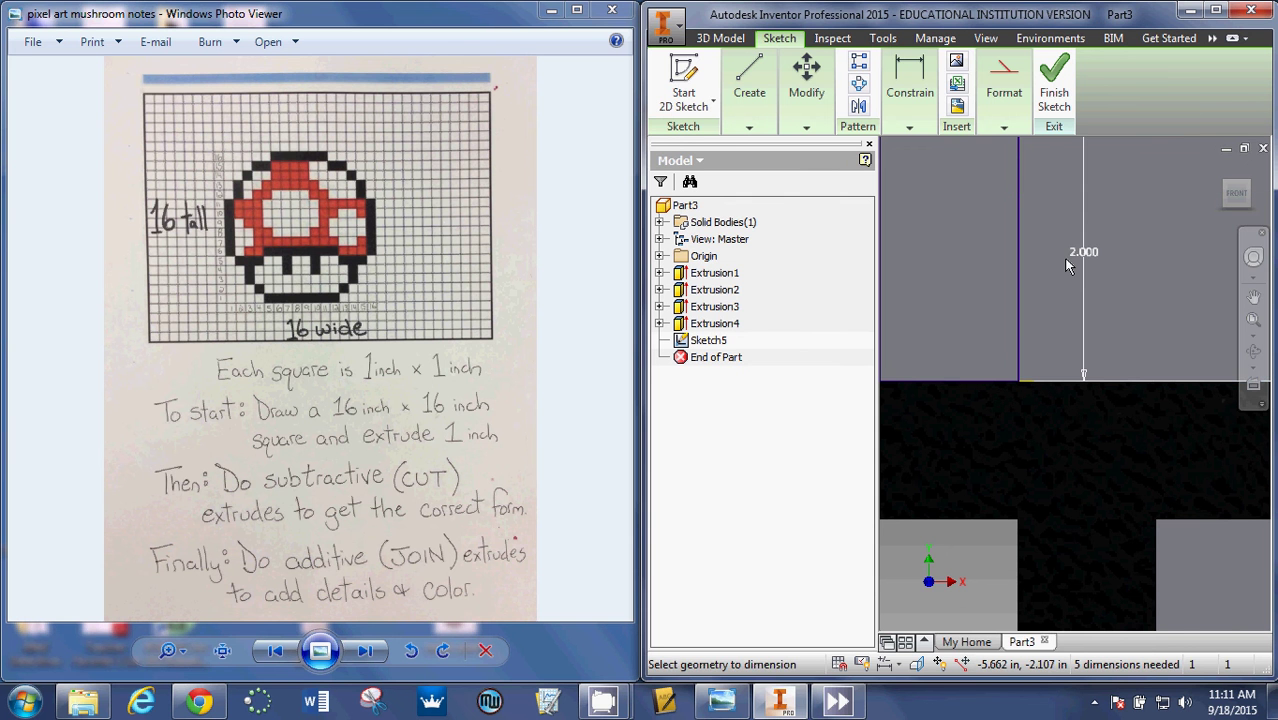
# - Change that vertical dimension to 1 inch and maximize the Inventor window
pyautogui.scroll(2, 1076, 275)
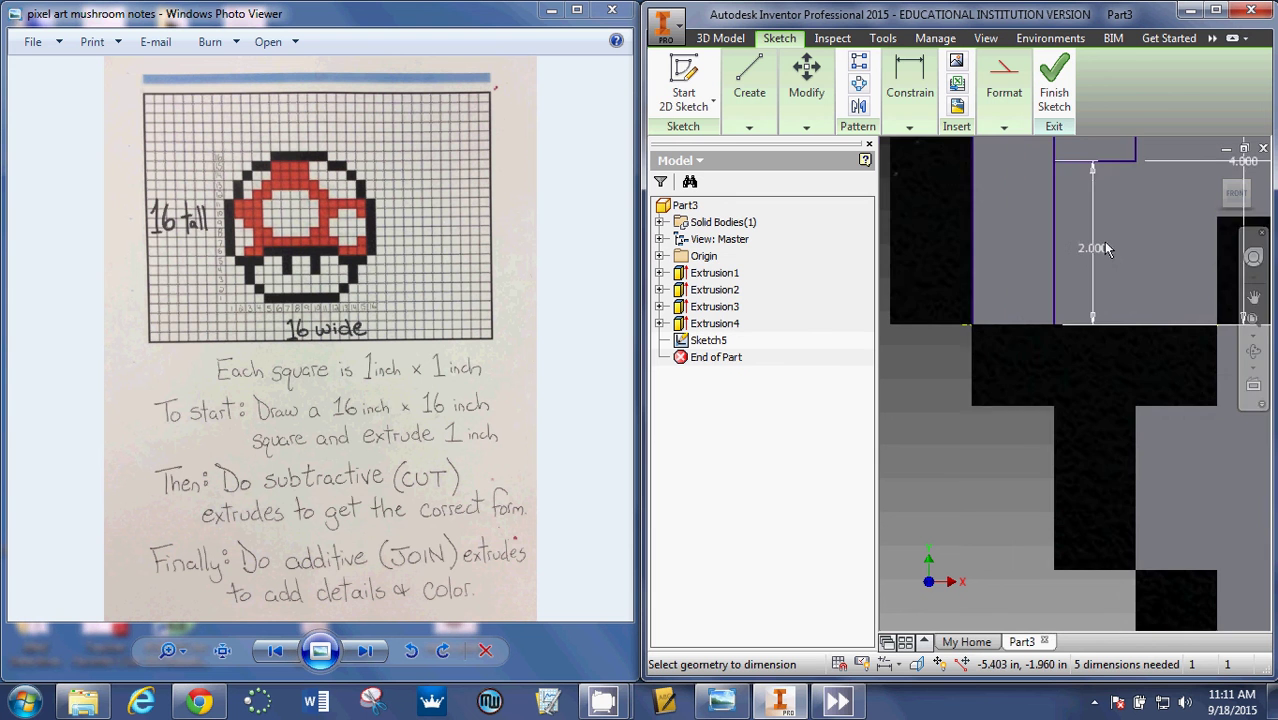
pyautogui.scroll(3, 1145, 216)
pyautogui.scroll(2, 1145, 216)
pyautogui.moveTo(1145, 216); pyautogui.dragTo(950, 422, button='middle')
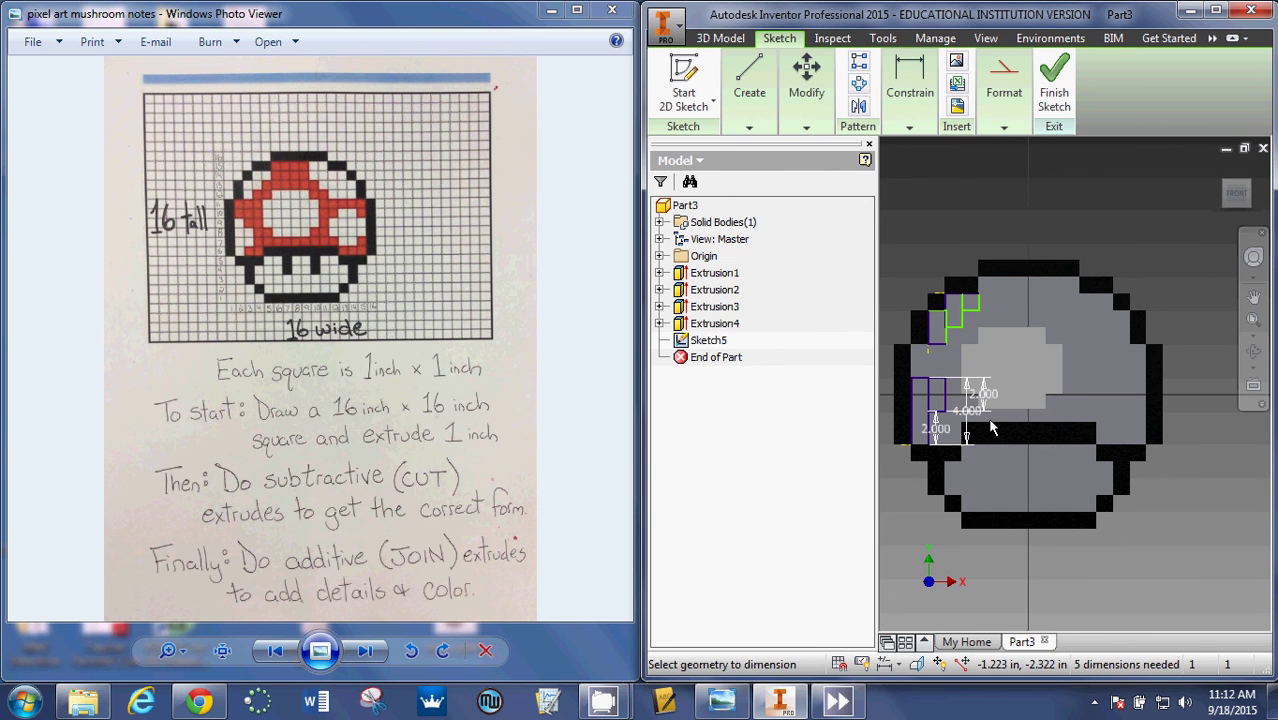
pyautogui.click(937, 428)
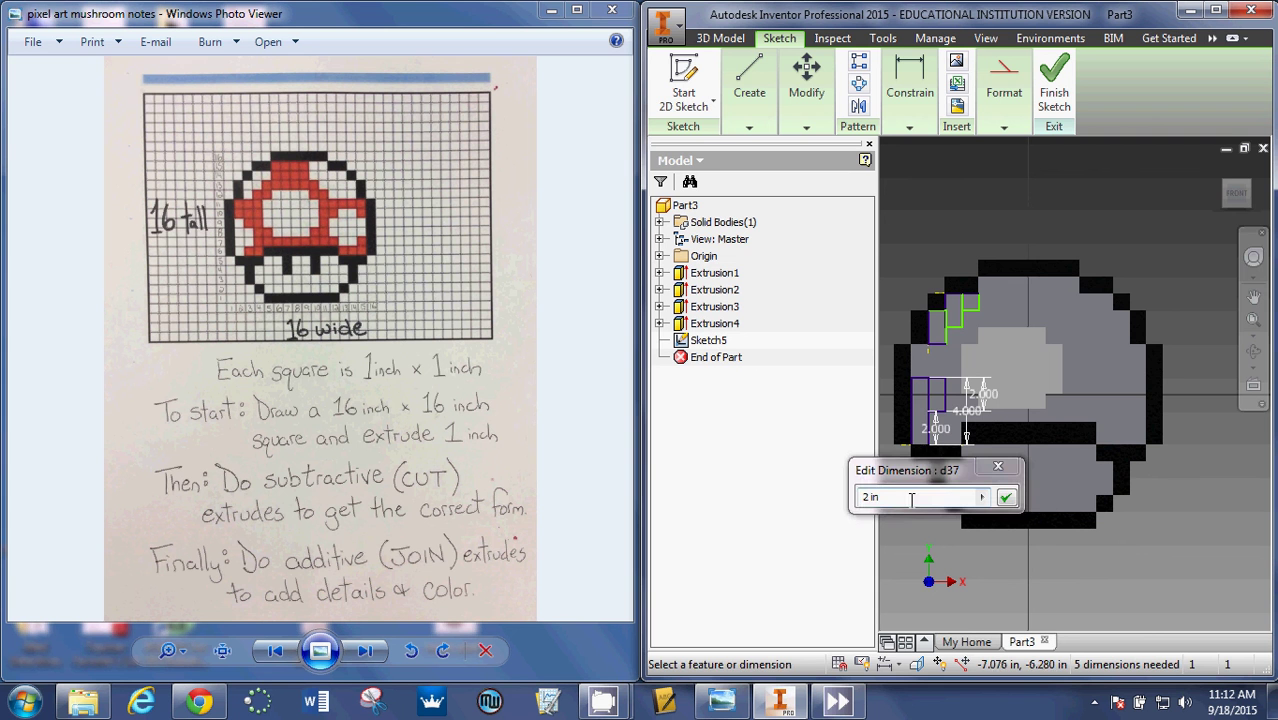
pyautogui.write('1')
pyautogui.press('Return')
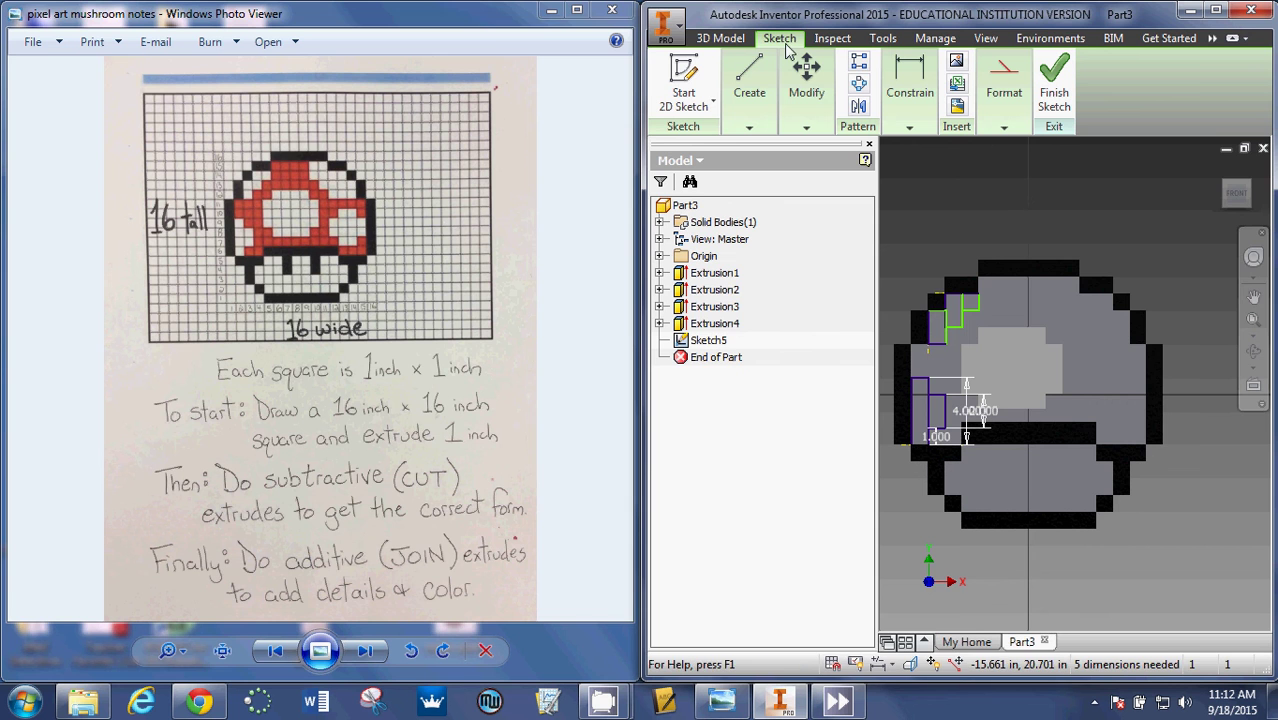
pyautogui.doubleClick(1085, 14)
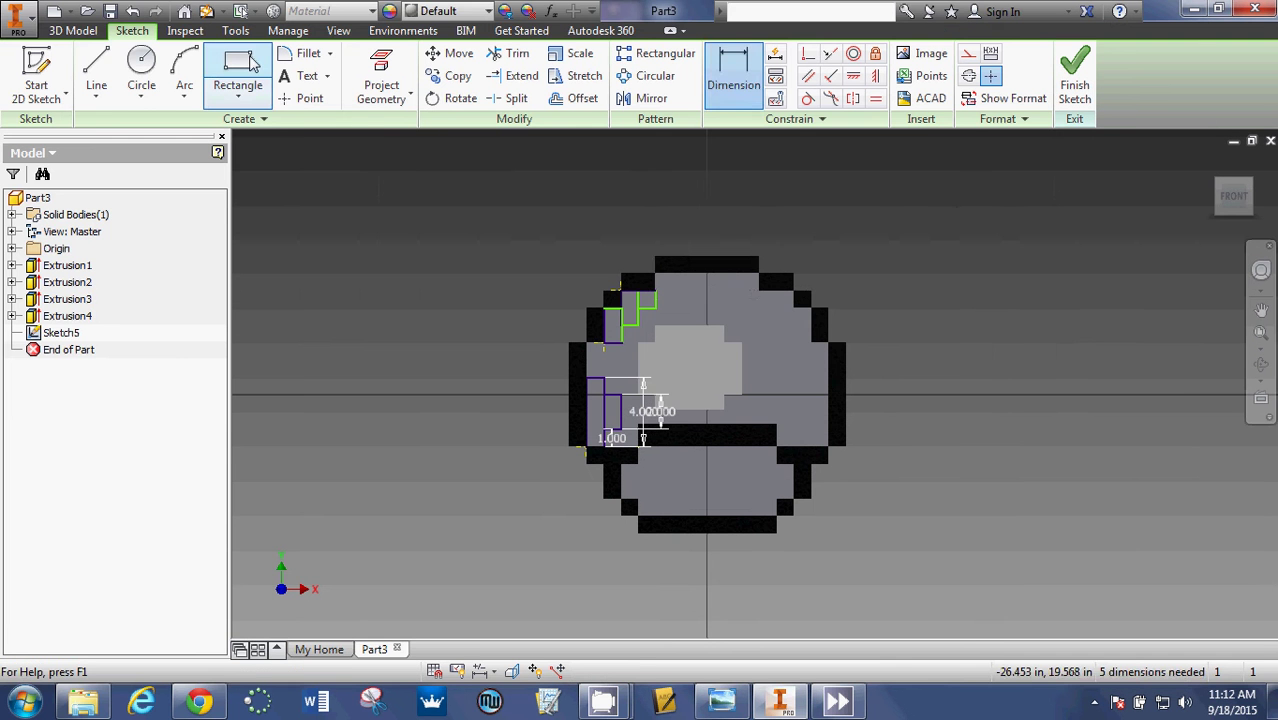
pyautogui.click(240, 70)
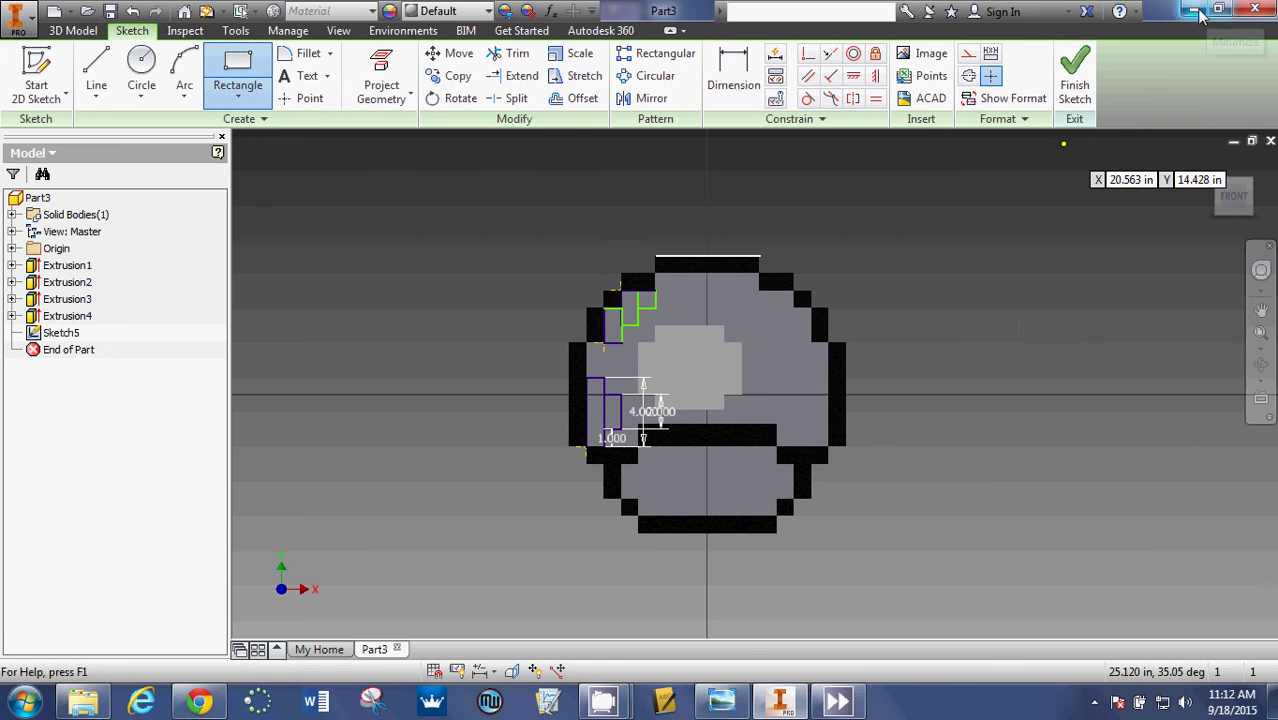
# - Draw a 2 by 2 inch rectangle at the cap top and a 1-inch rectangle below it
pyautogui.doubleClick(690, 10)
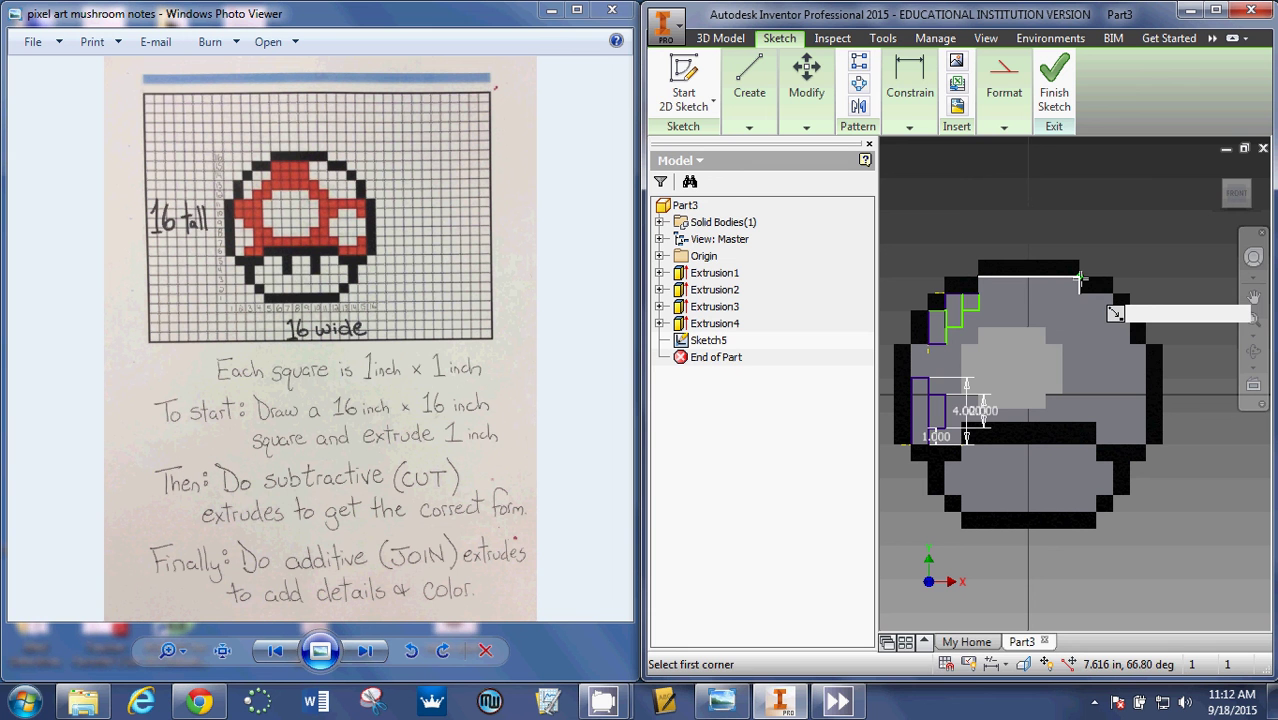
pyautogui.click(1079, 278)
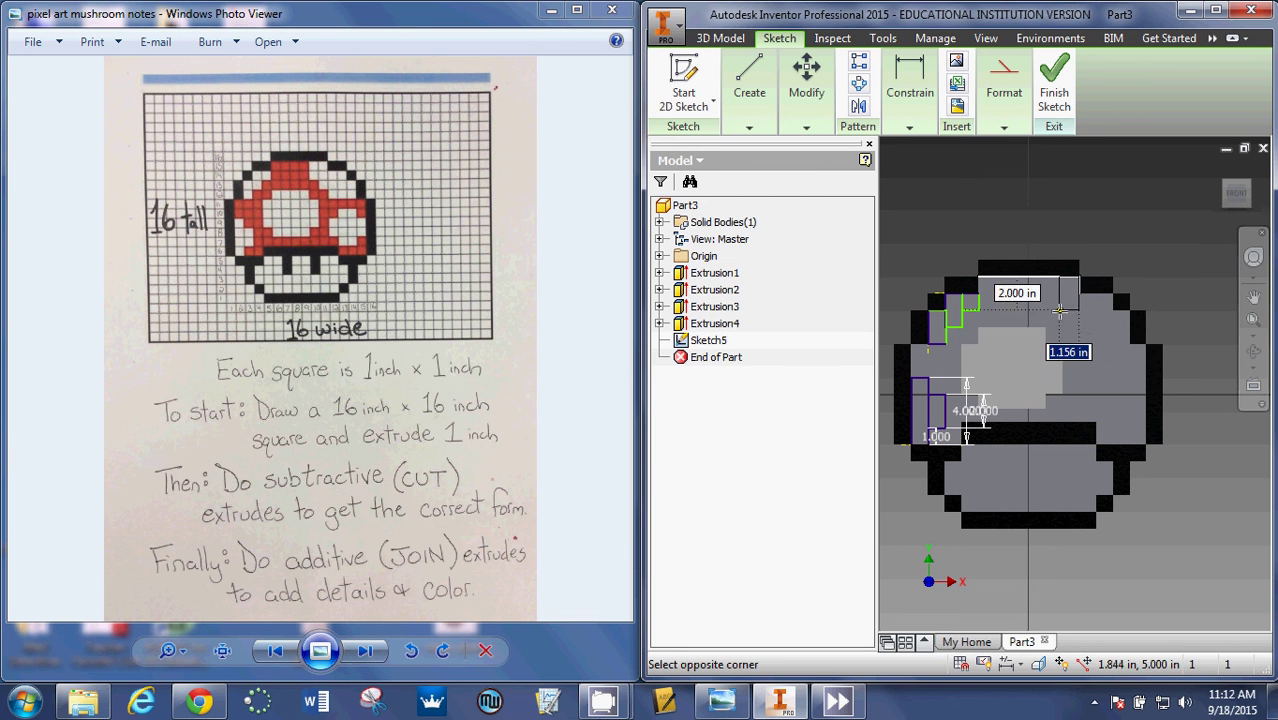
pyautogui.write('2')
pyautogui.press('Tab')
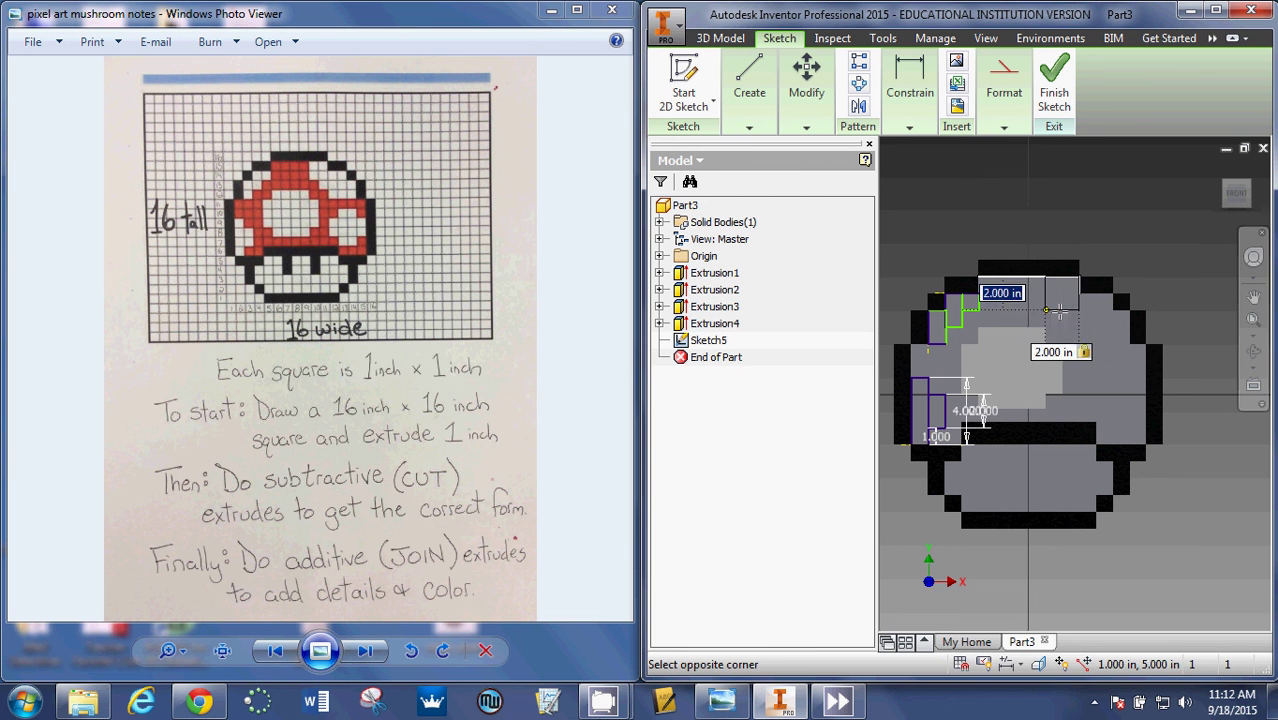
pyautogui.press('Return')
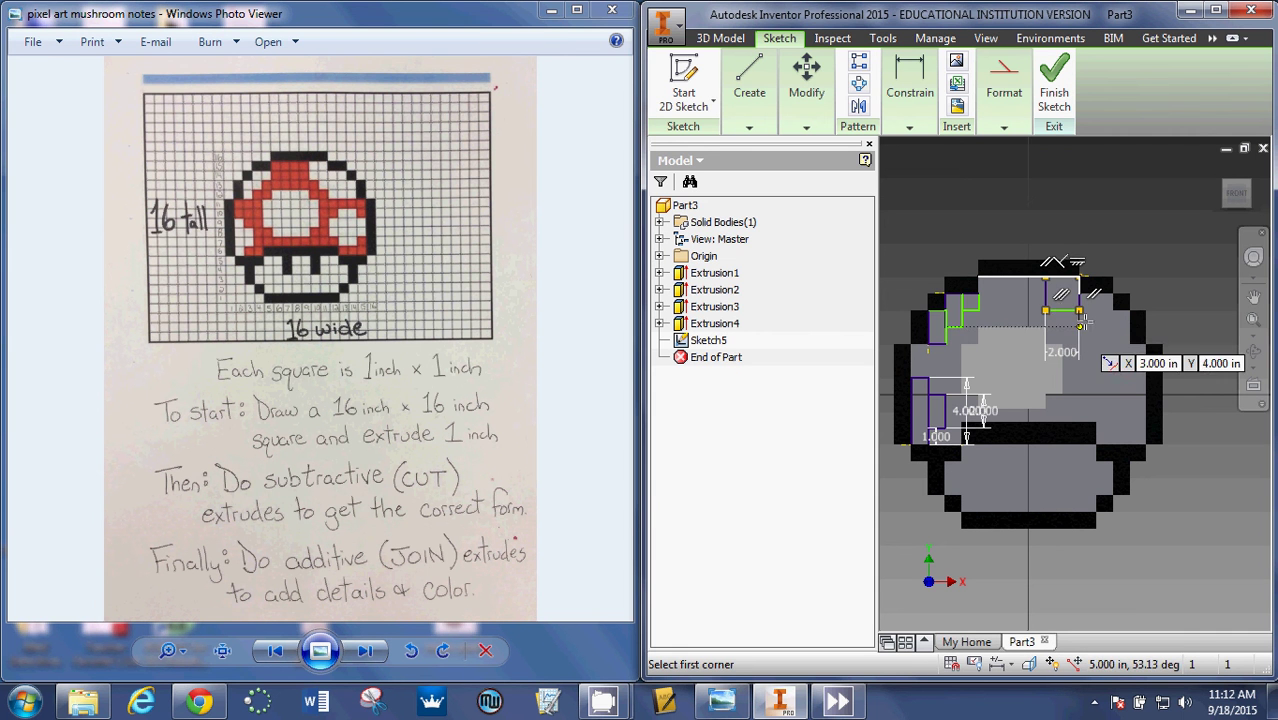
pyautogui.click(1079, 314)
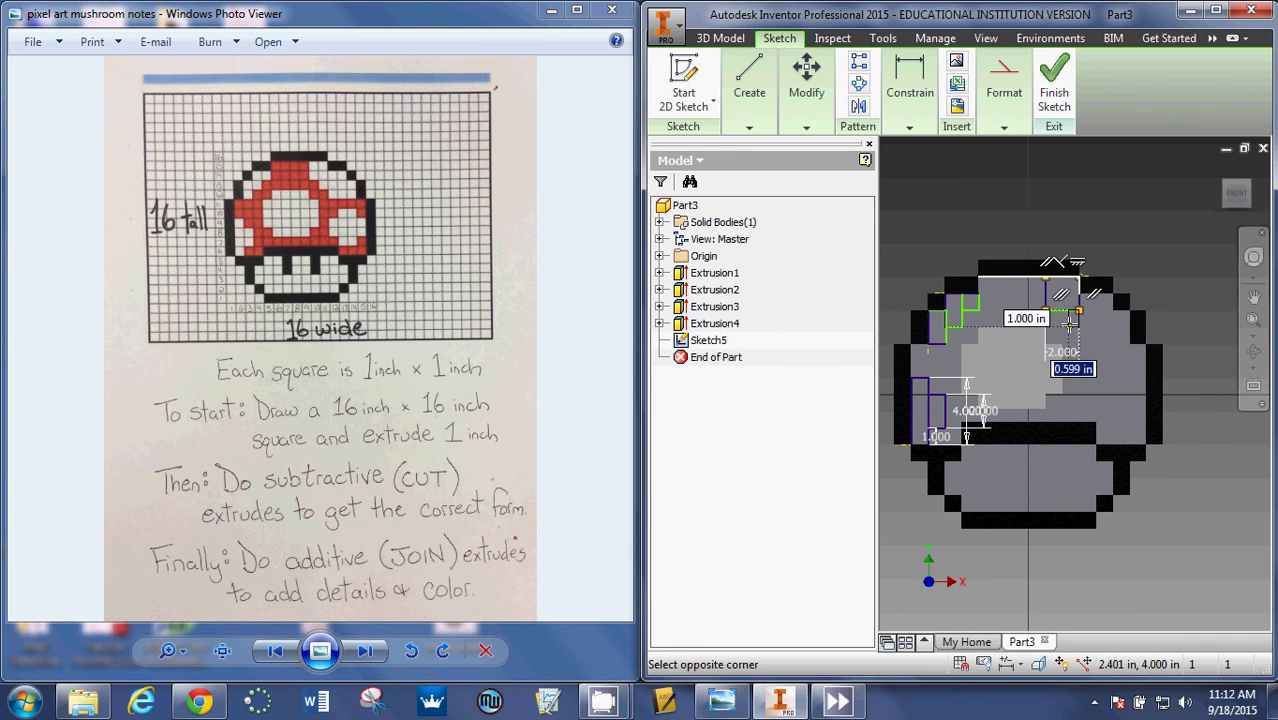
pyautogui.press('BackSpace')
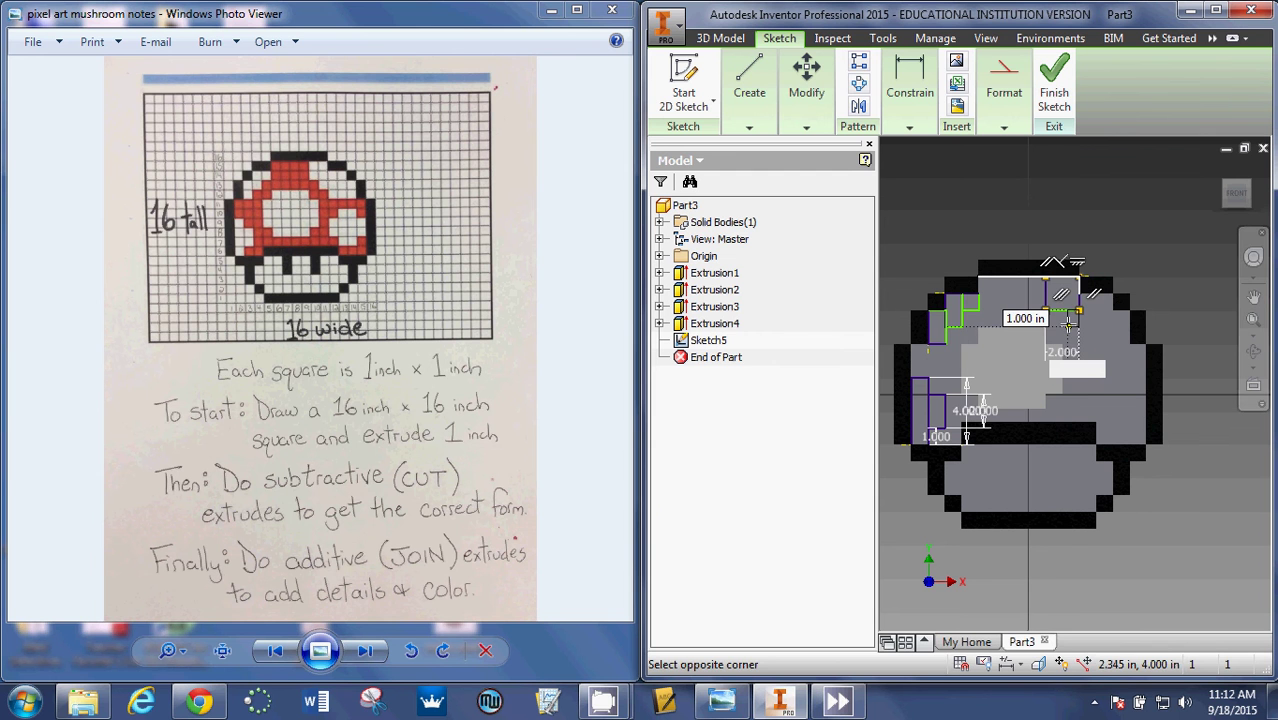
pyautogui.write('1')
pyautogui.press('Return')
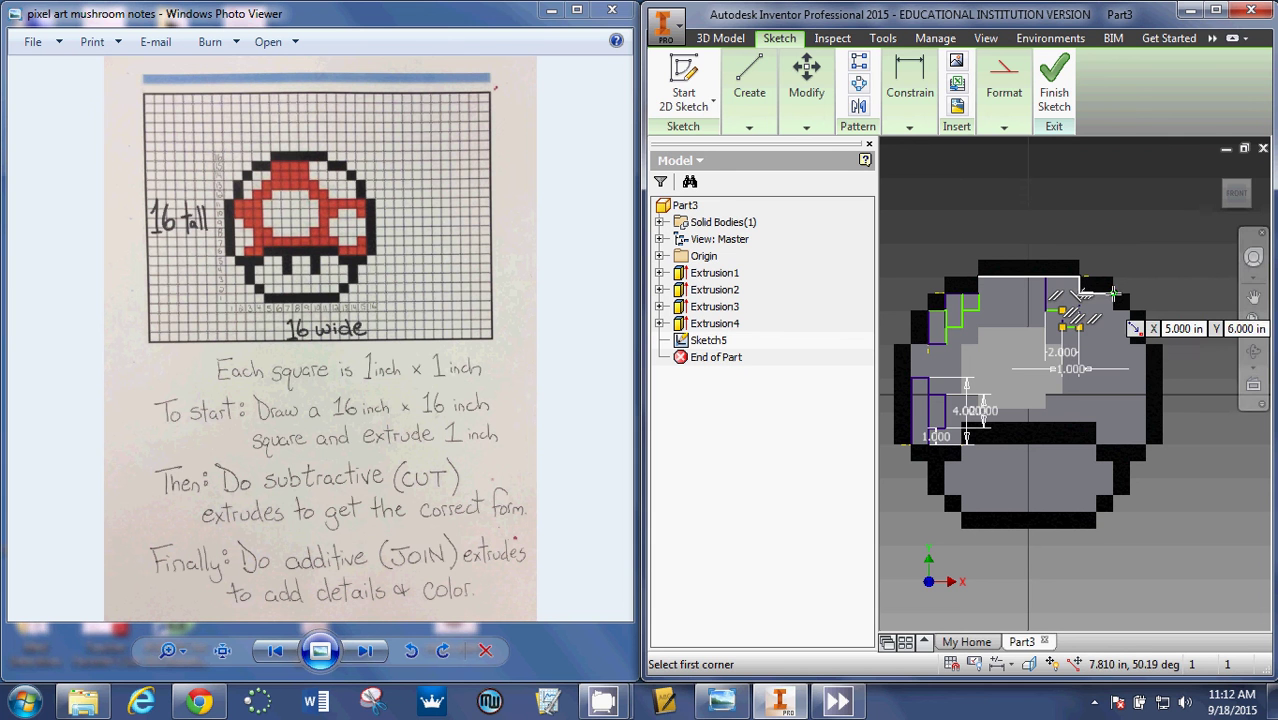
# - Add a rectangle on the cap's right side and a 1 by 2 spot rectangle
pyautogui.click(1114, 293)
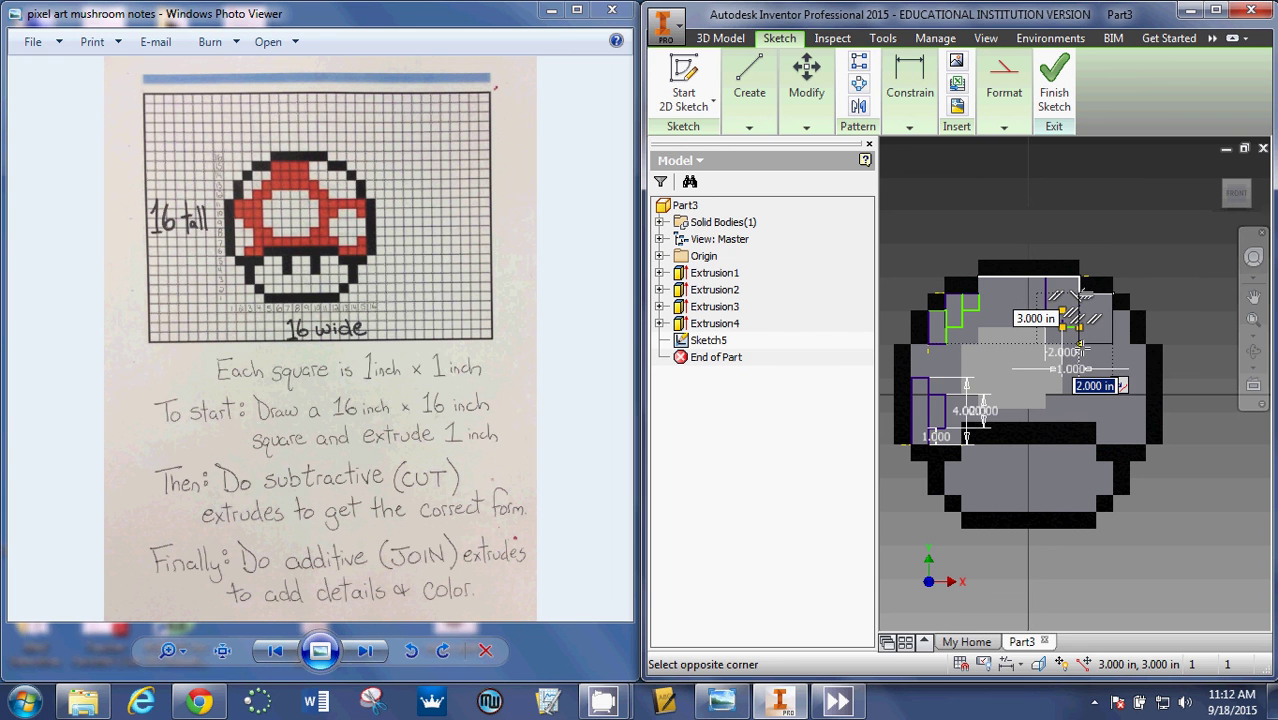
pyautogui.press('Return')
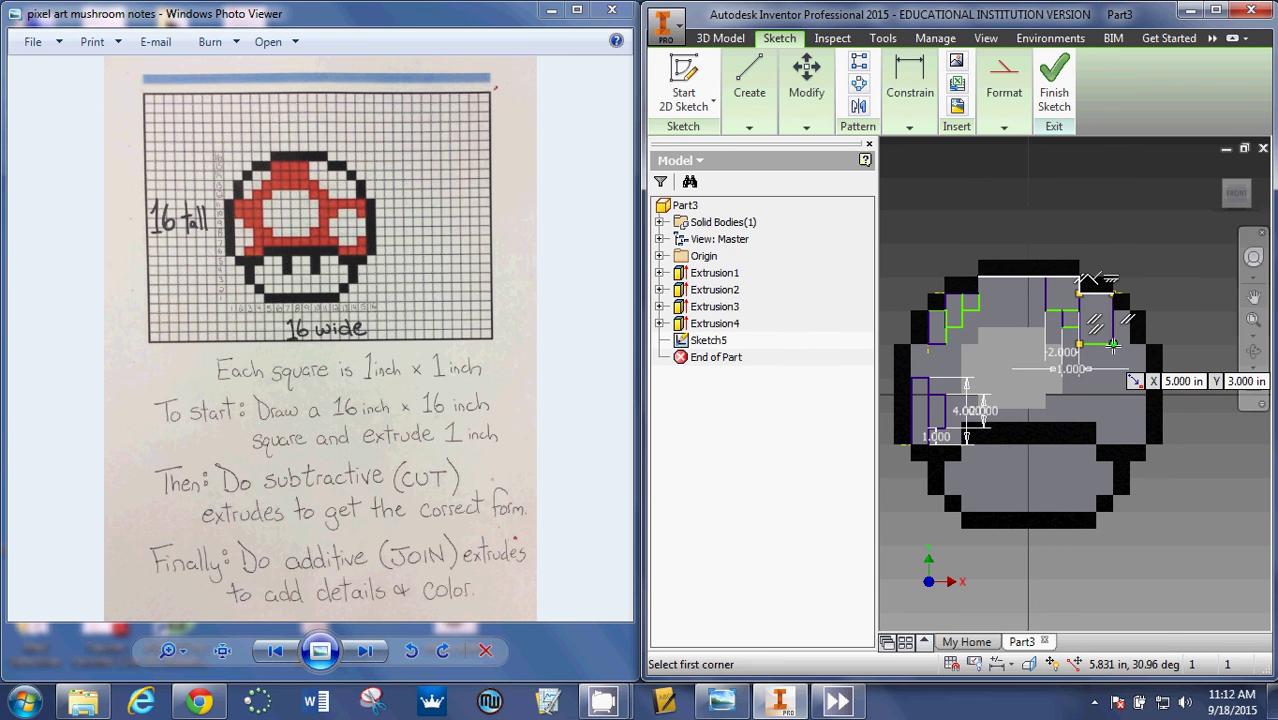
pyautogui.click(1113, 345)
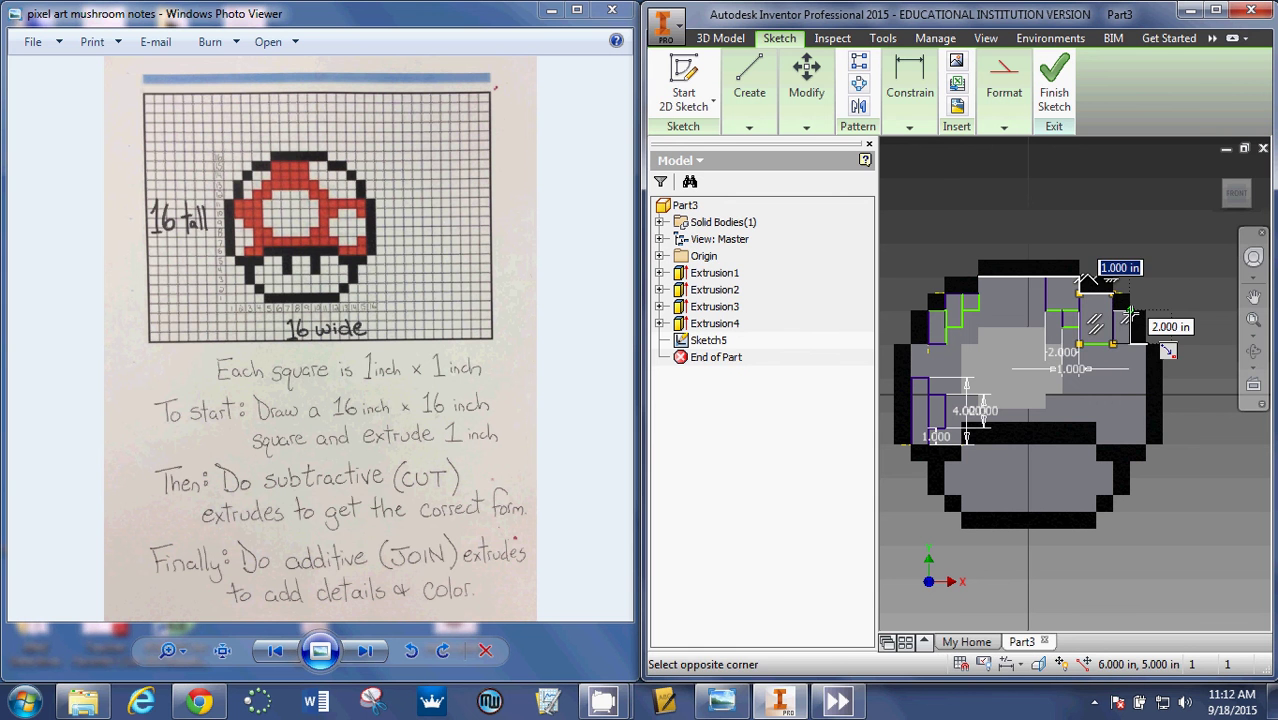
pyautogui.click(1130, 313)
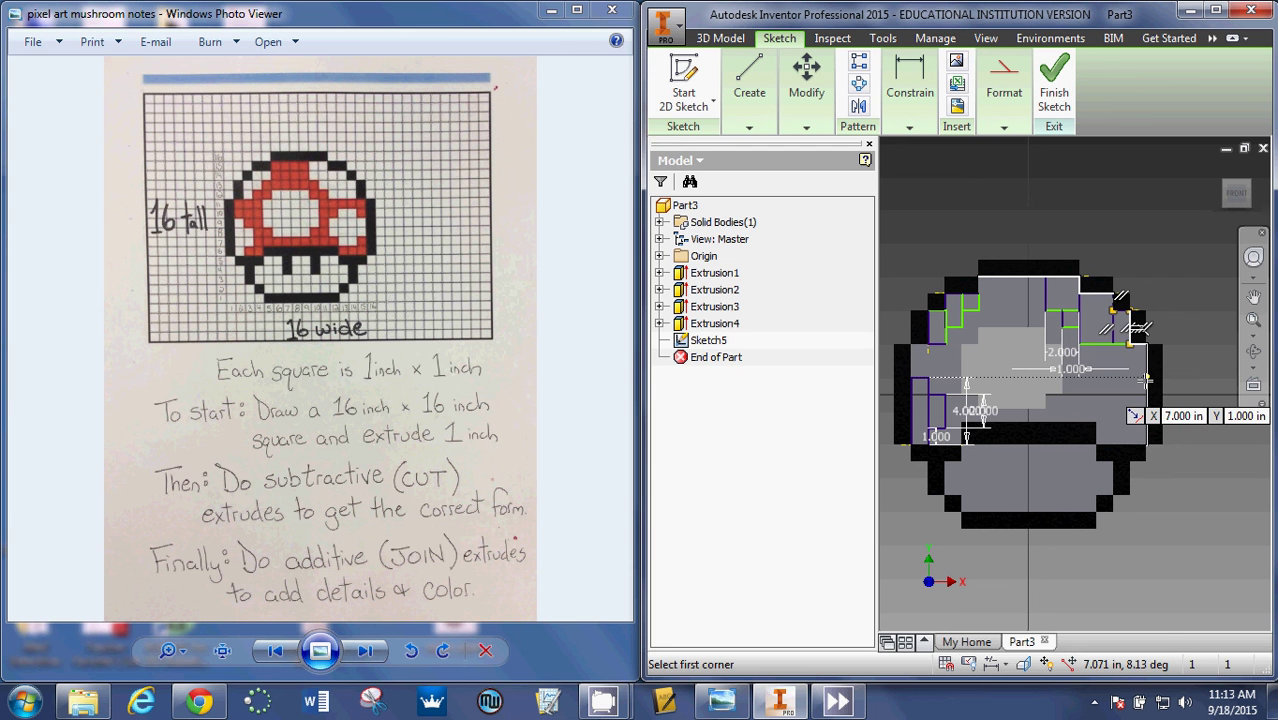
# - Draw the remaining spot rectangles: 4 by 2, one with a 1-inch side, and 2 by 1
pyautogui.click(1146, 378)
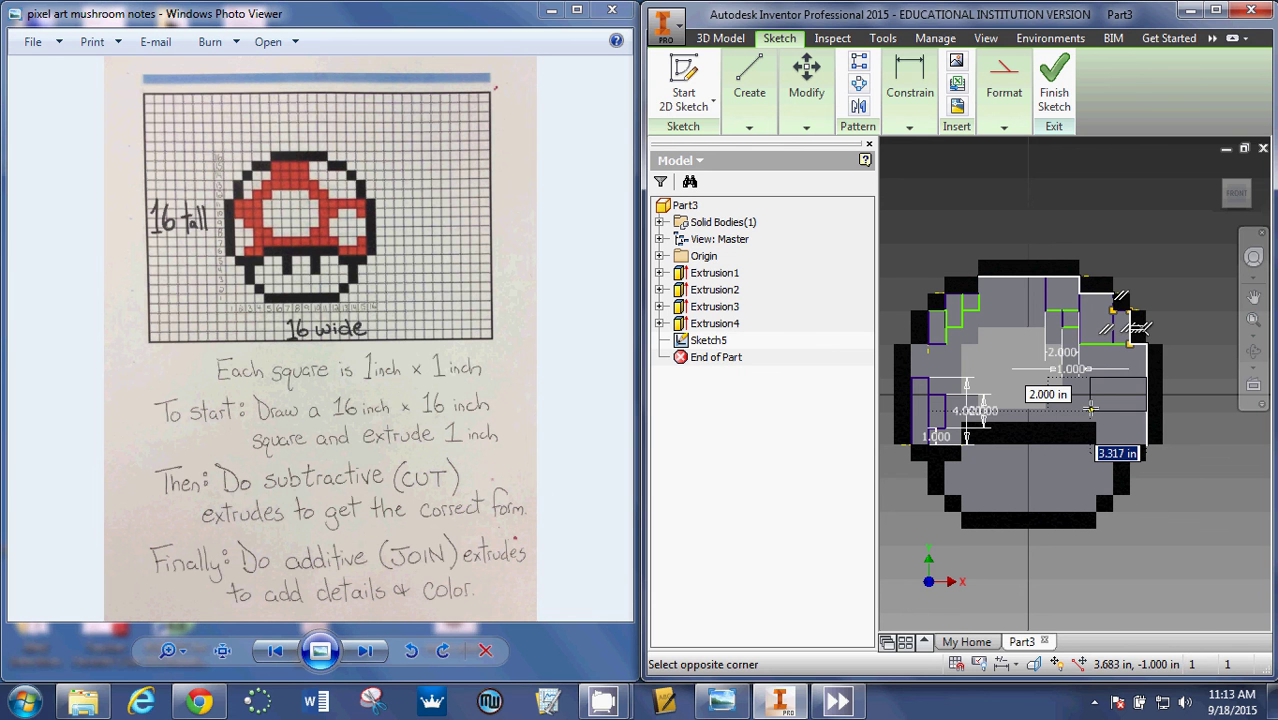
pyautogui.write('4')
pyautogui.press('Tab')
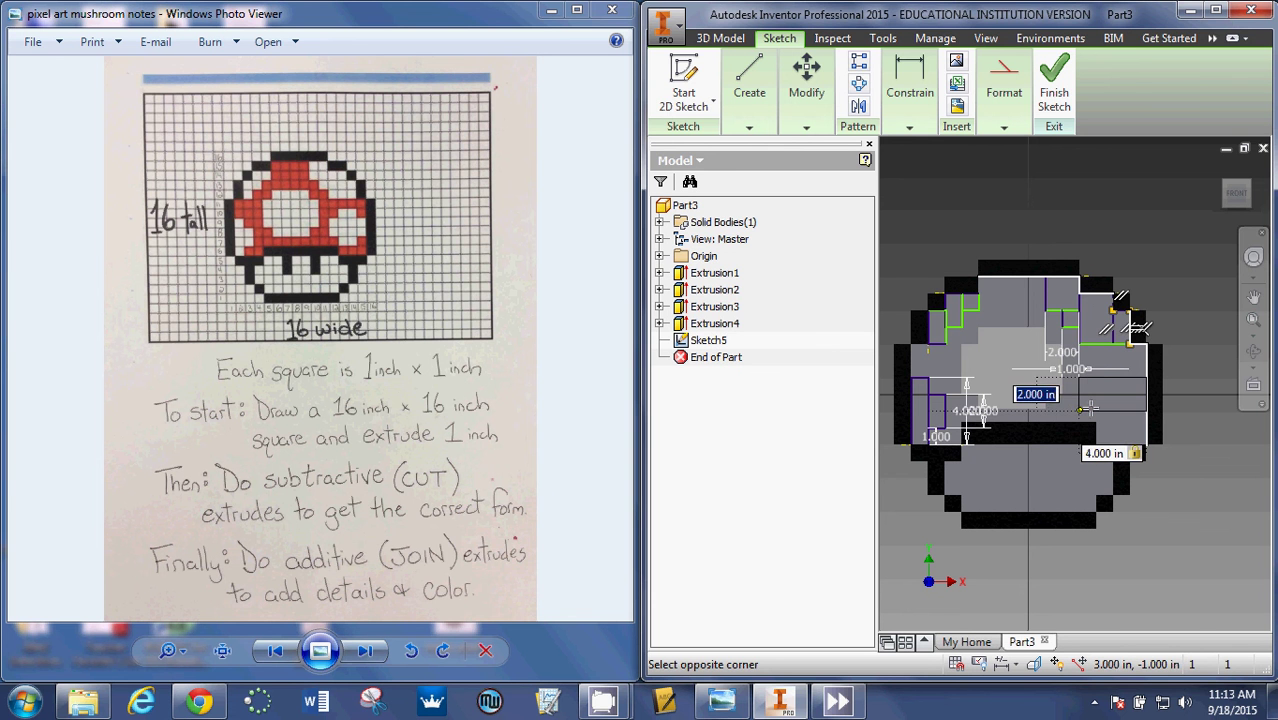
pyautogui.press('Return')
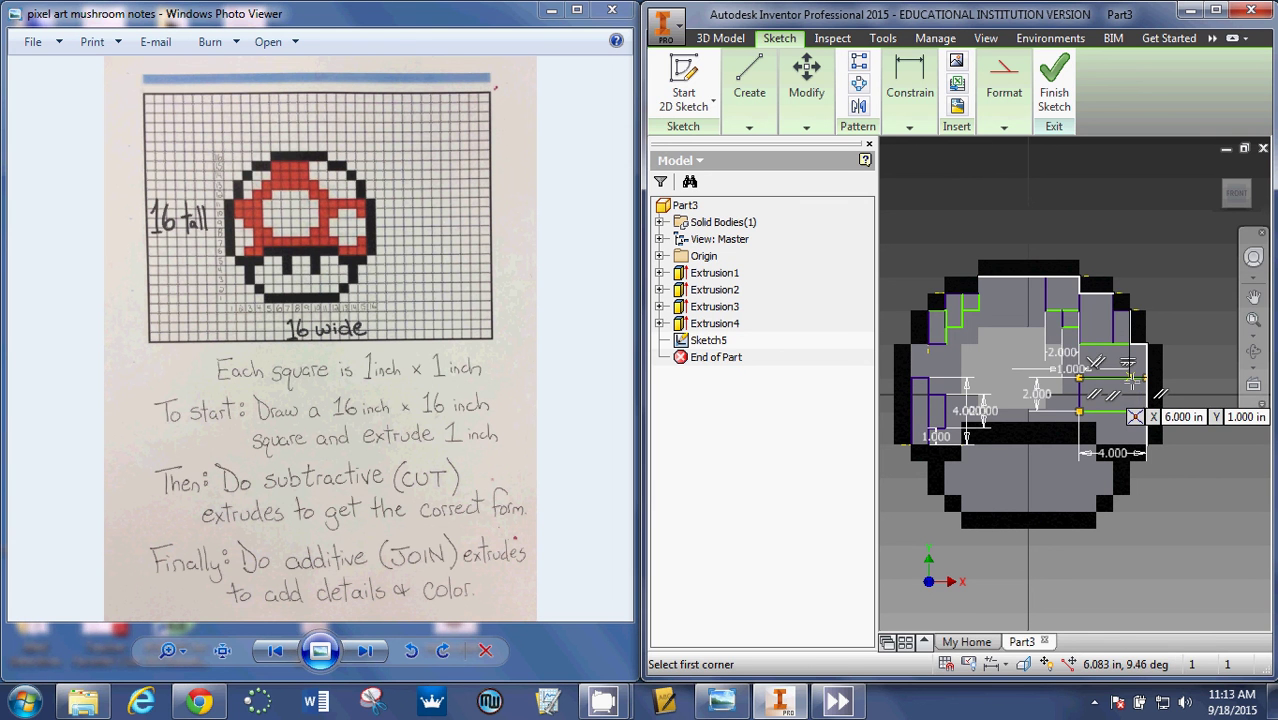
pyautogui.click(1131, 377)
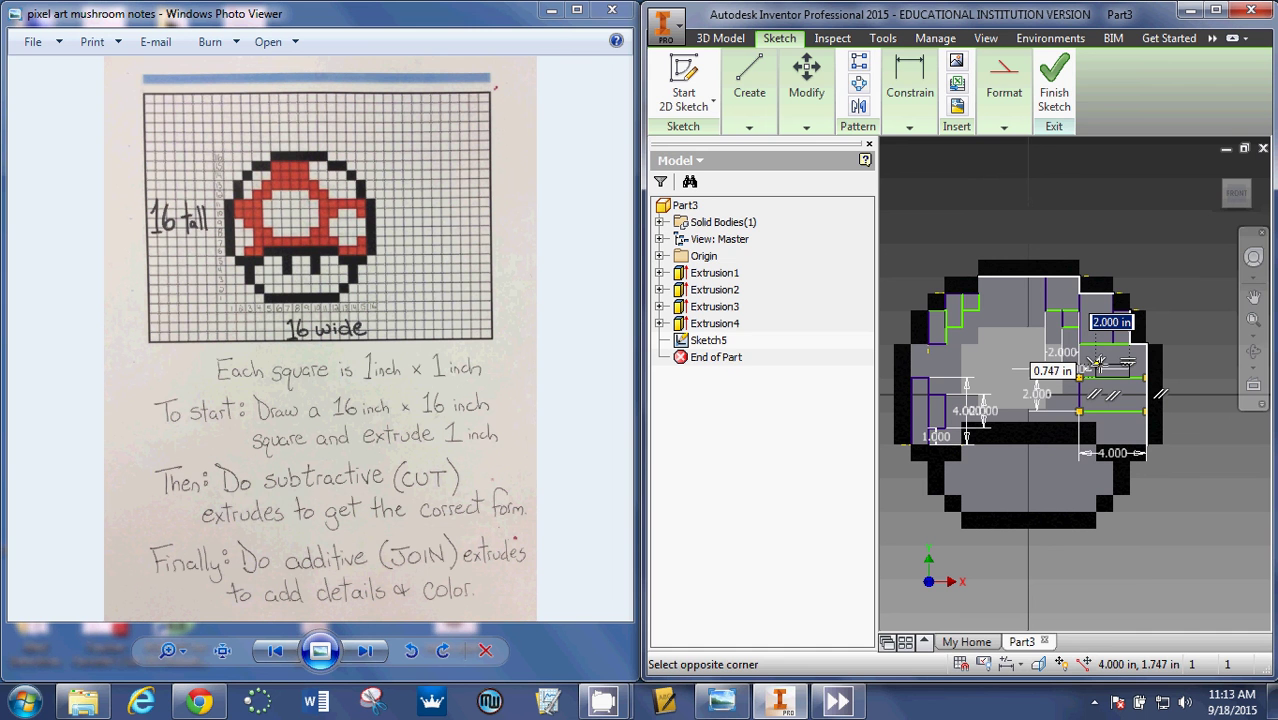
pyautogui.press('Tab')
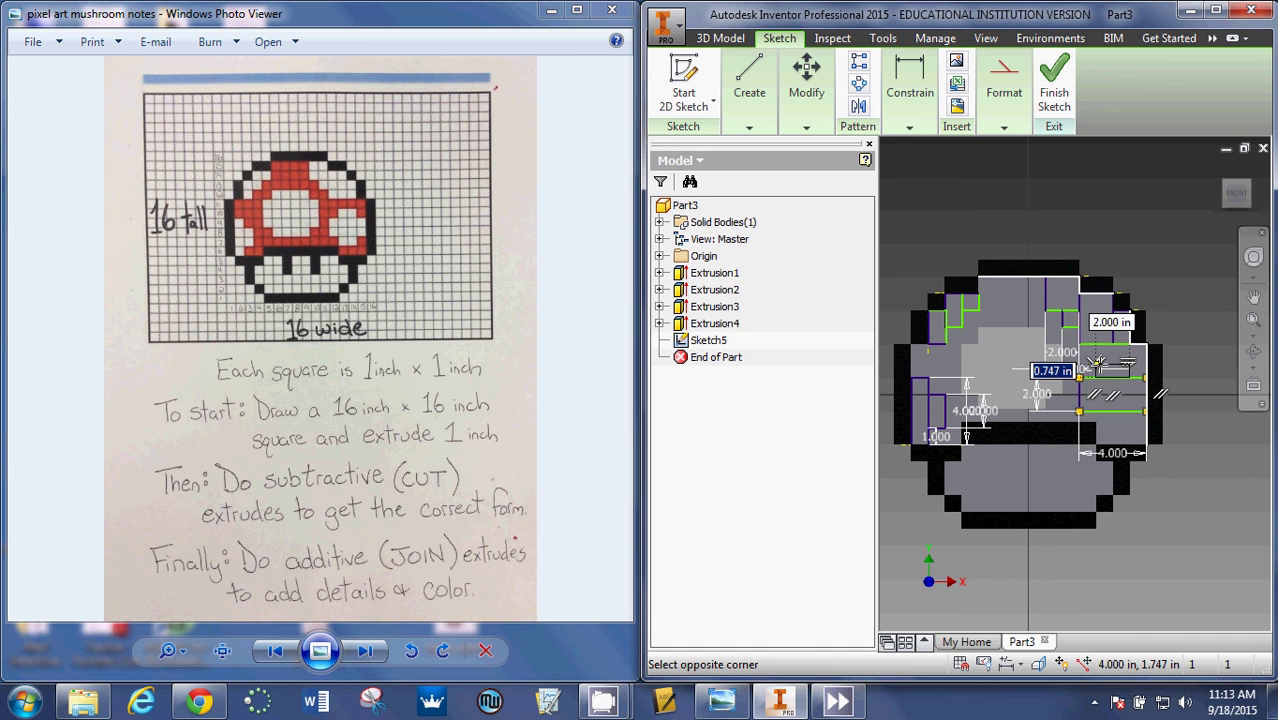
pyautogui.press('BackSpace')
pyautogui.write('1')
pyautogui.press('Return')
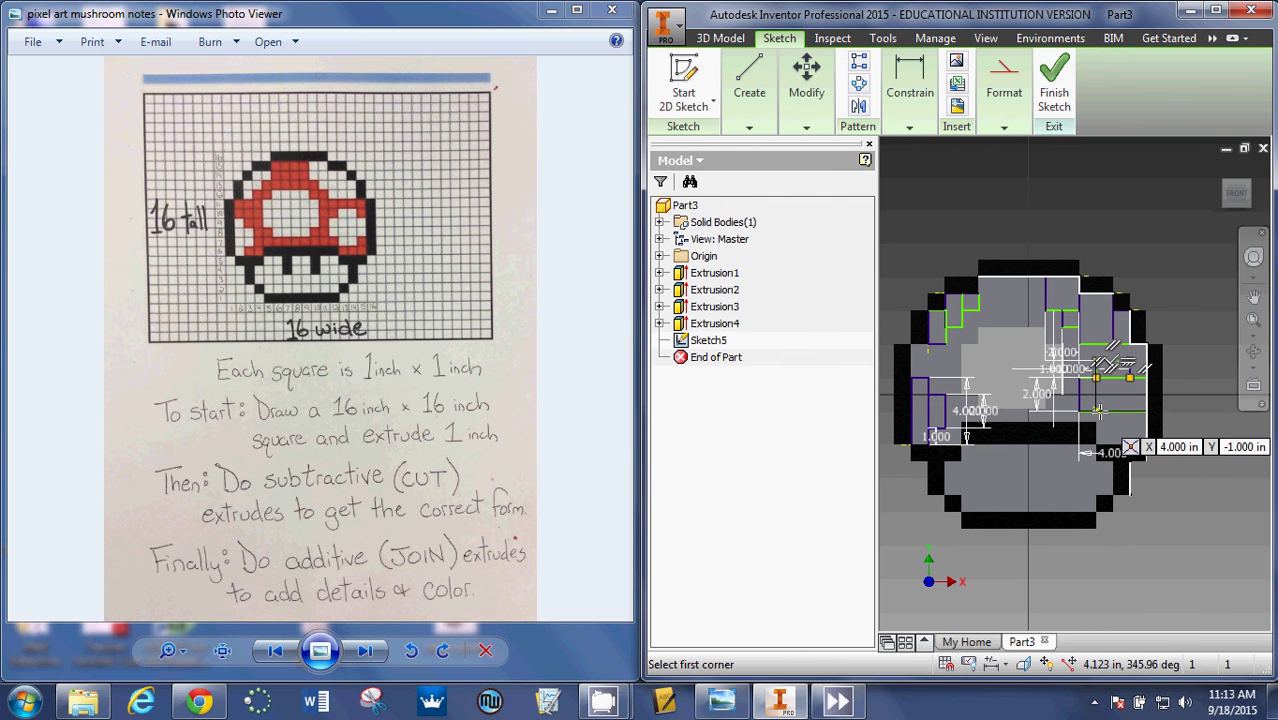
pyautogui.click(1098, 410)
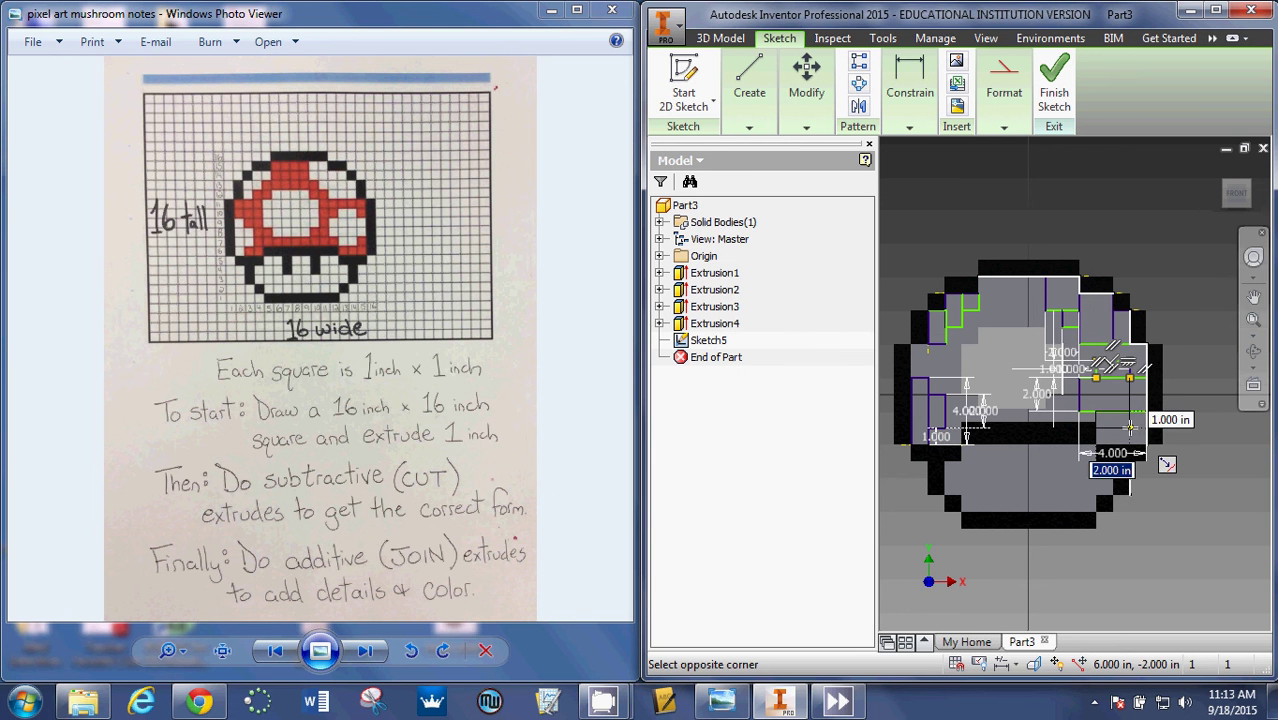
pyautogui.press('Return')
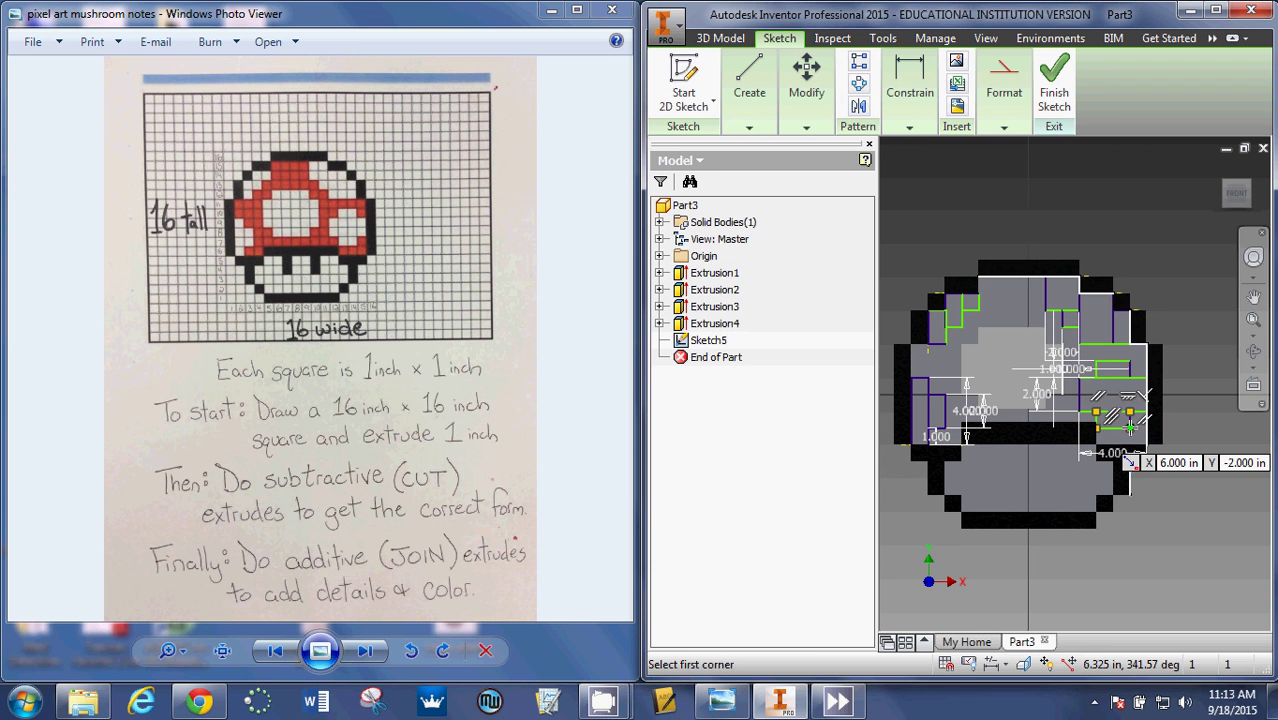
# - Finish Sketch5, minimize the notes photo and maximize Inventor
pyautogui.click(1058, 85)
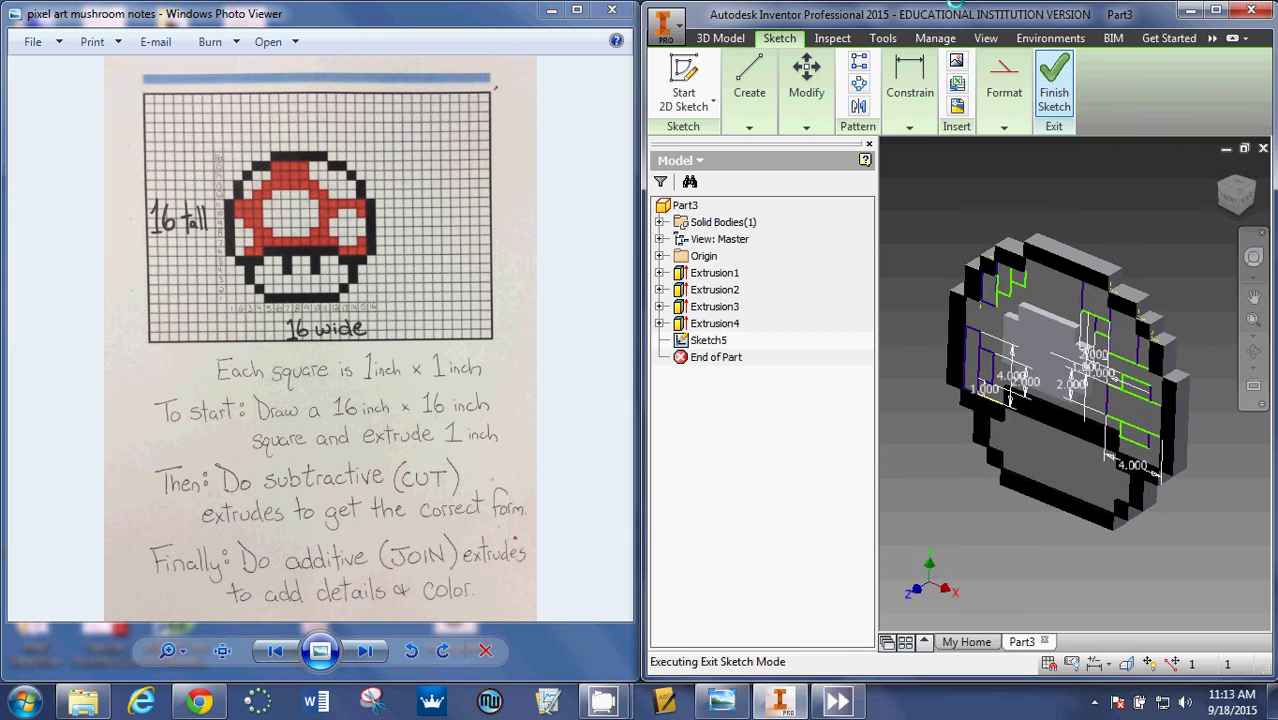
pyautogui.click(556, 12)
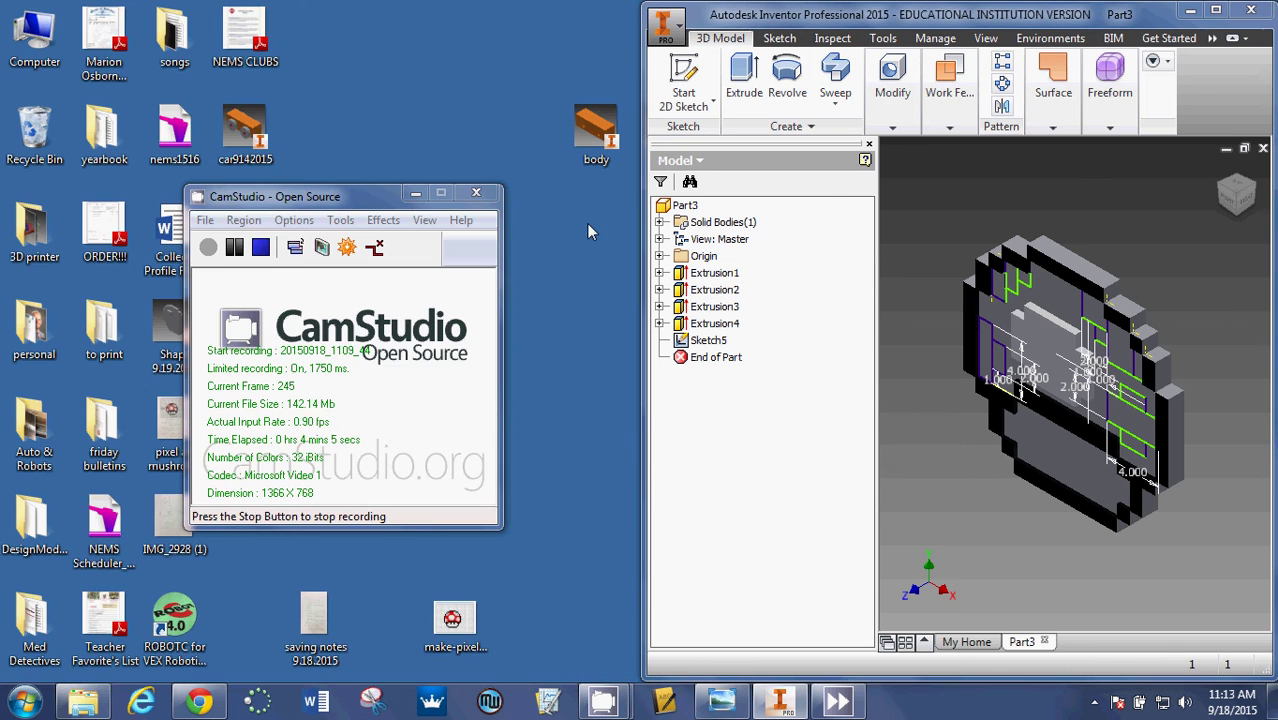
pyautogui.click(1218, 10)
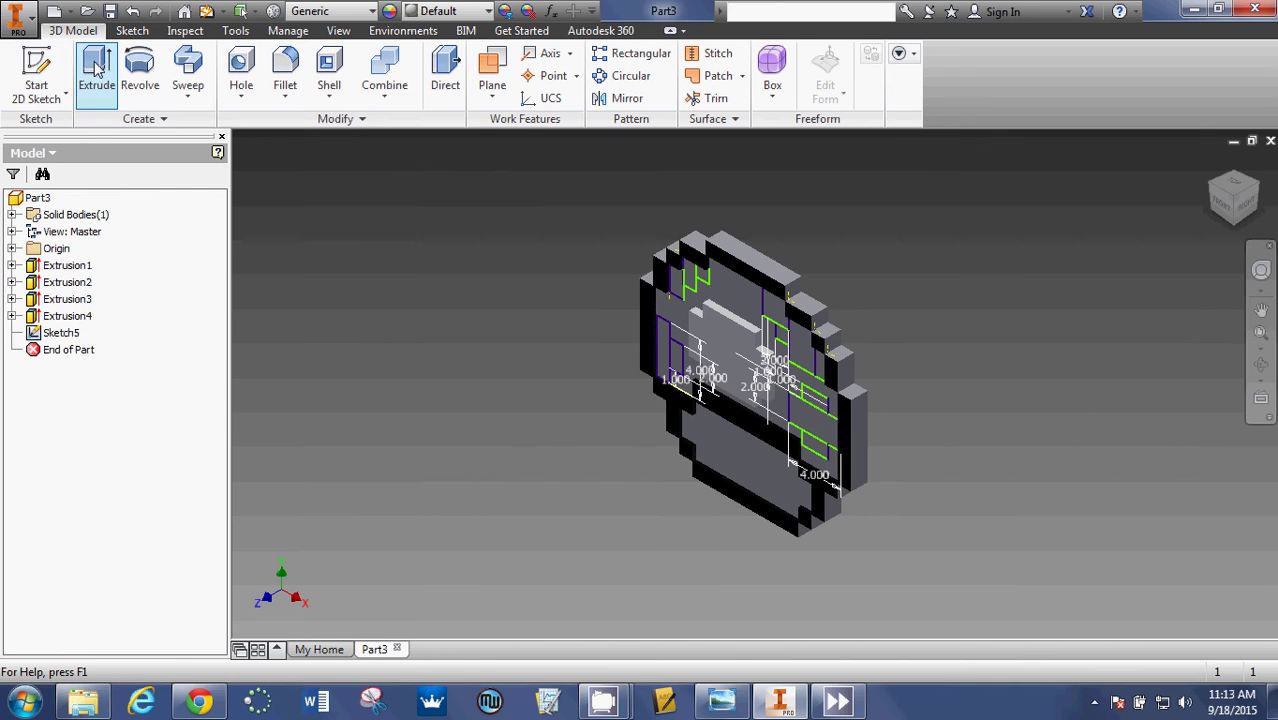
# - Extrude the five spot profiles 0.5 as a join, creating Extrusion5
pyautogui.click(97, 68)
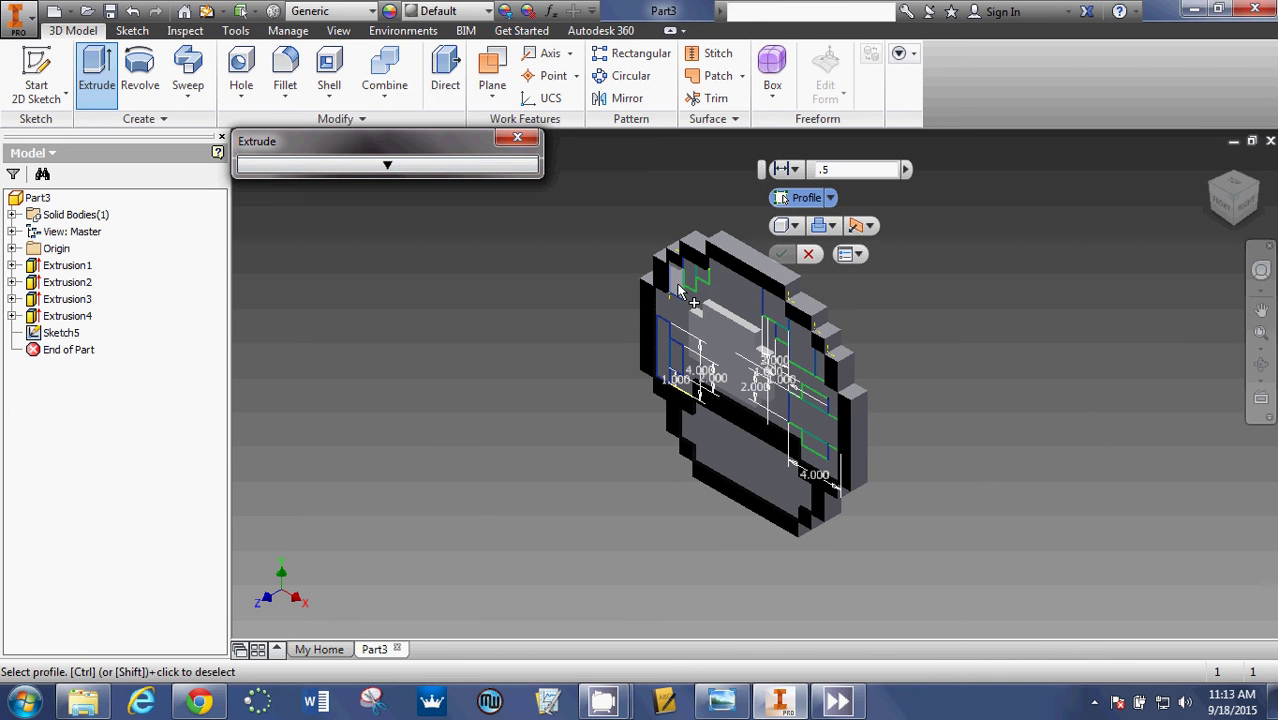
pyautogui.click(690, 285)
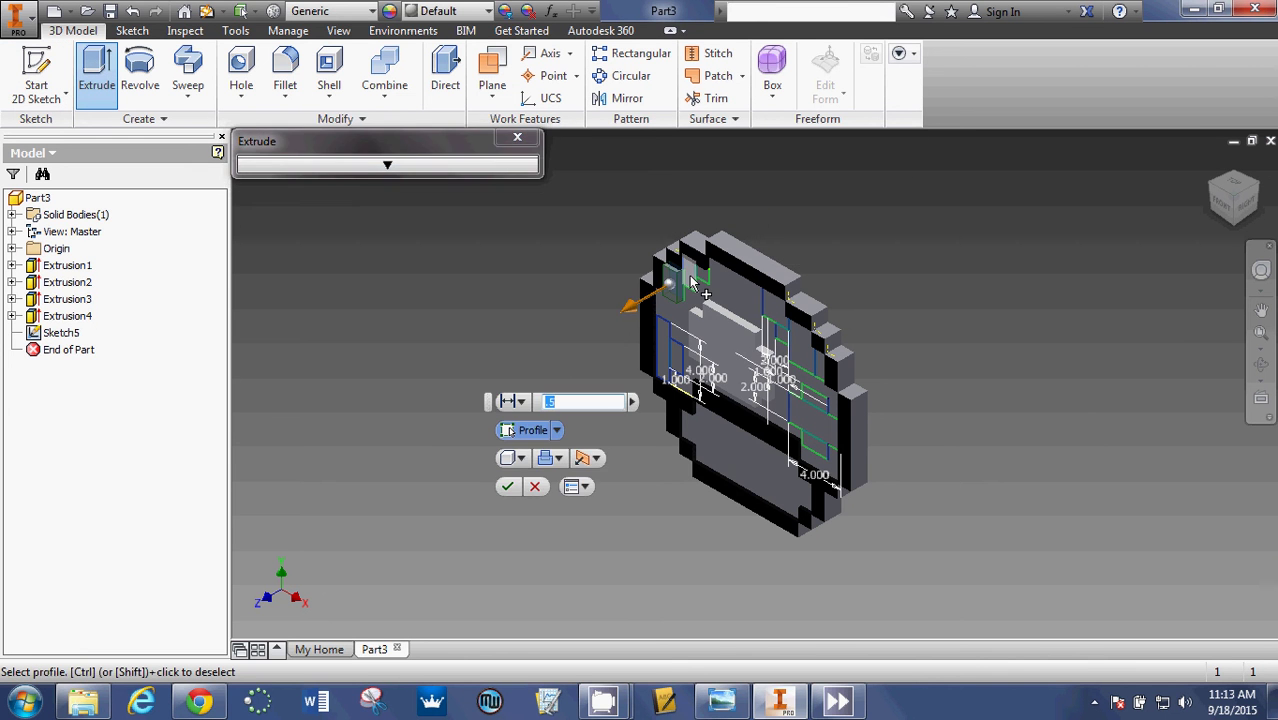
pyautogui.click(686, 365)
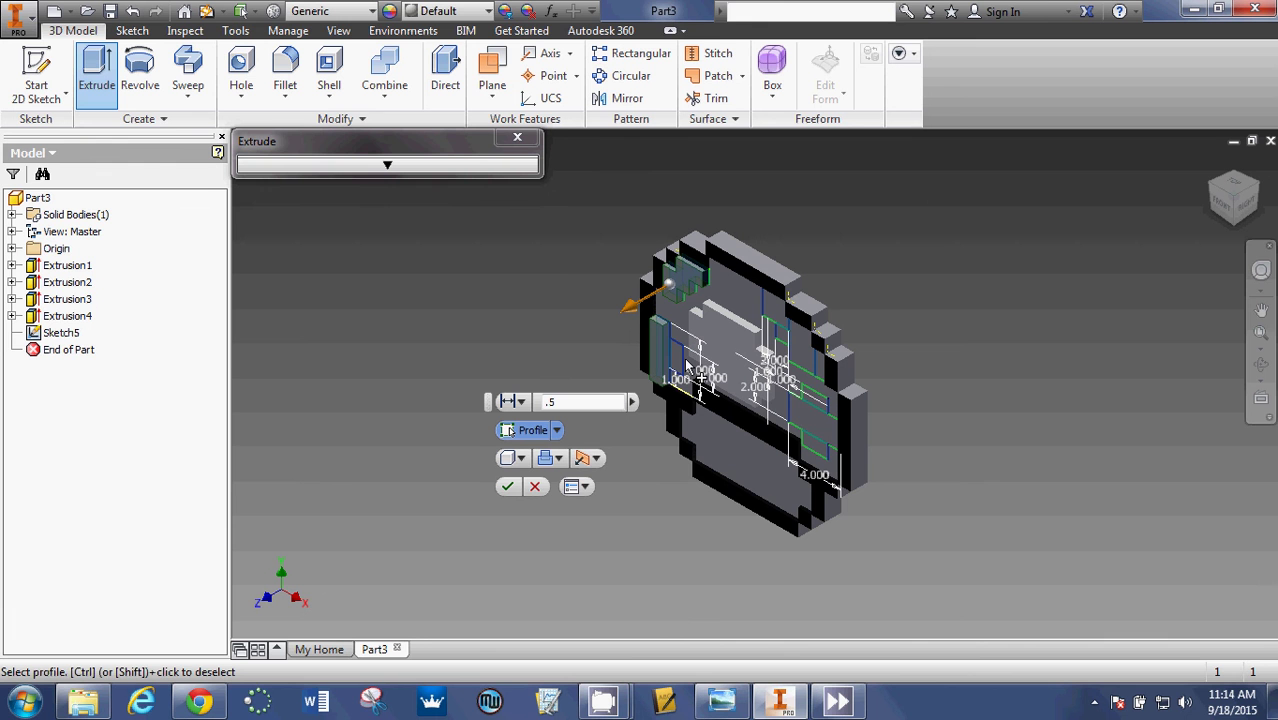
pyautogui.click(777, 298)
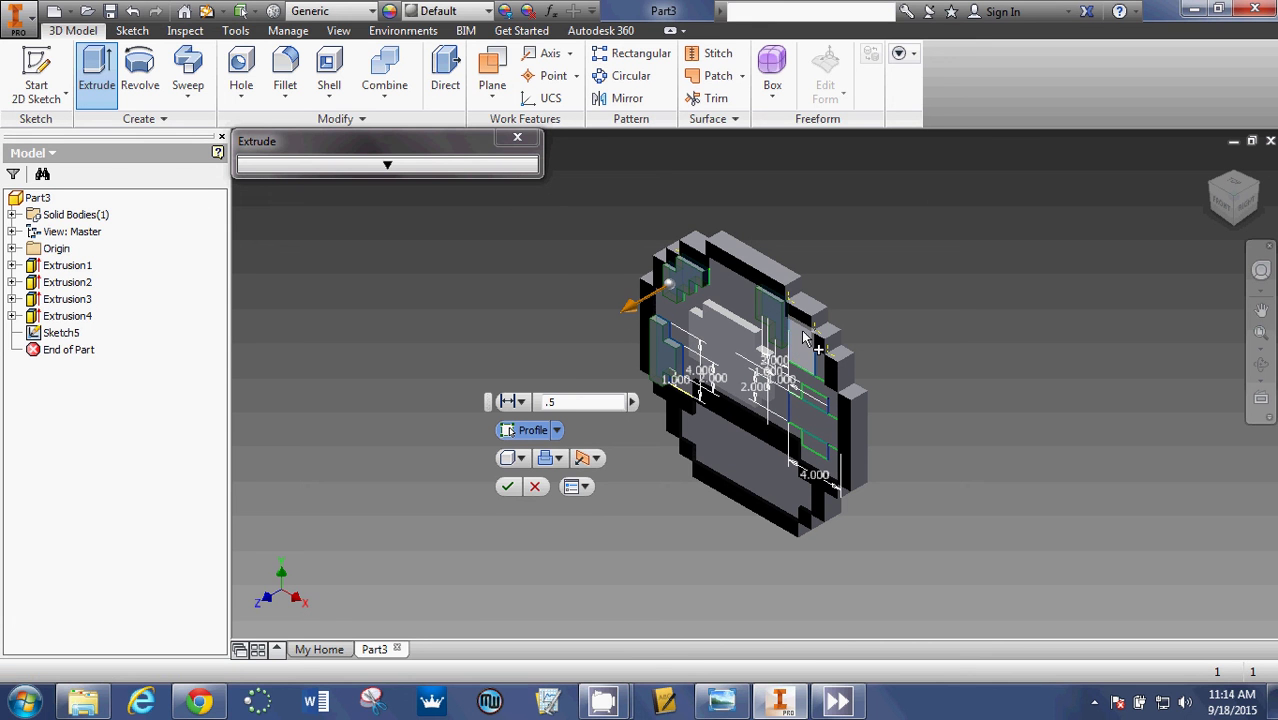
pyautogui.click(812, 418)
pyautogui.click(813, 450)
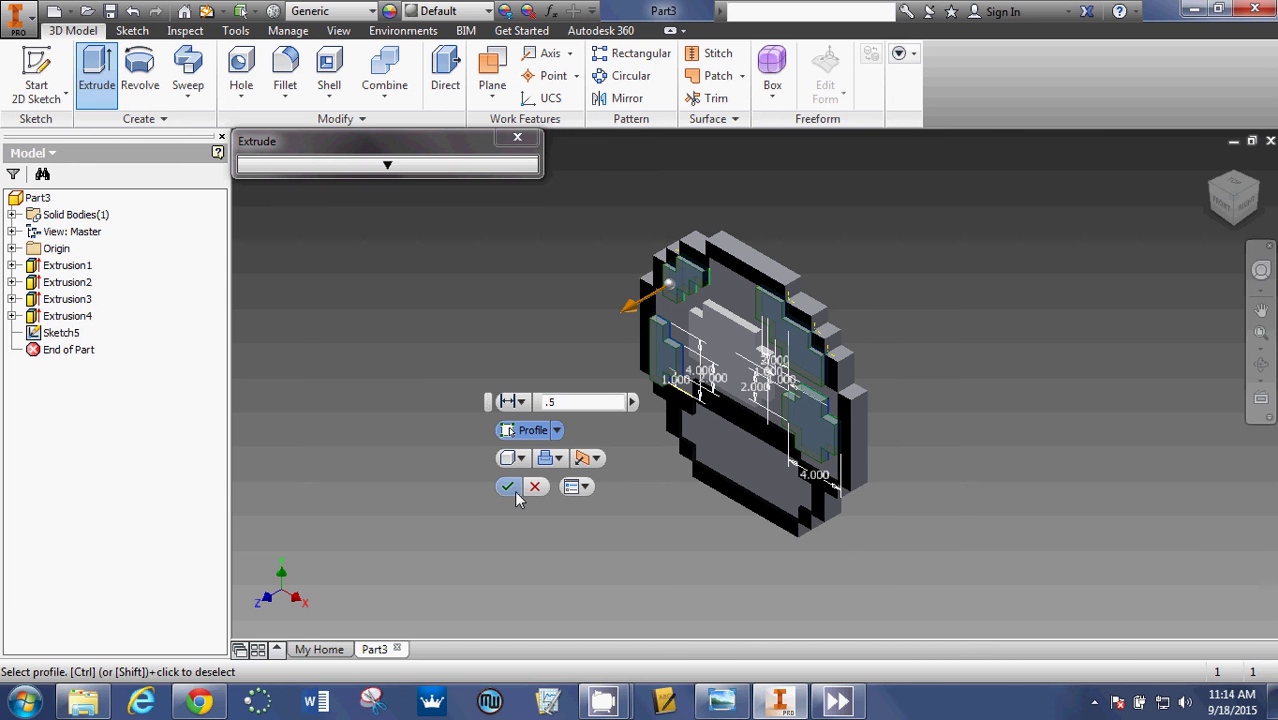
pyautogui.click(508, 488)
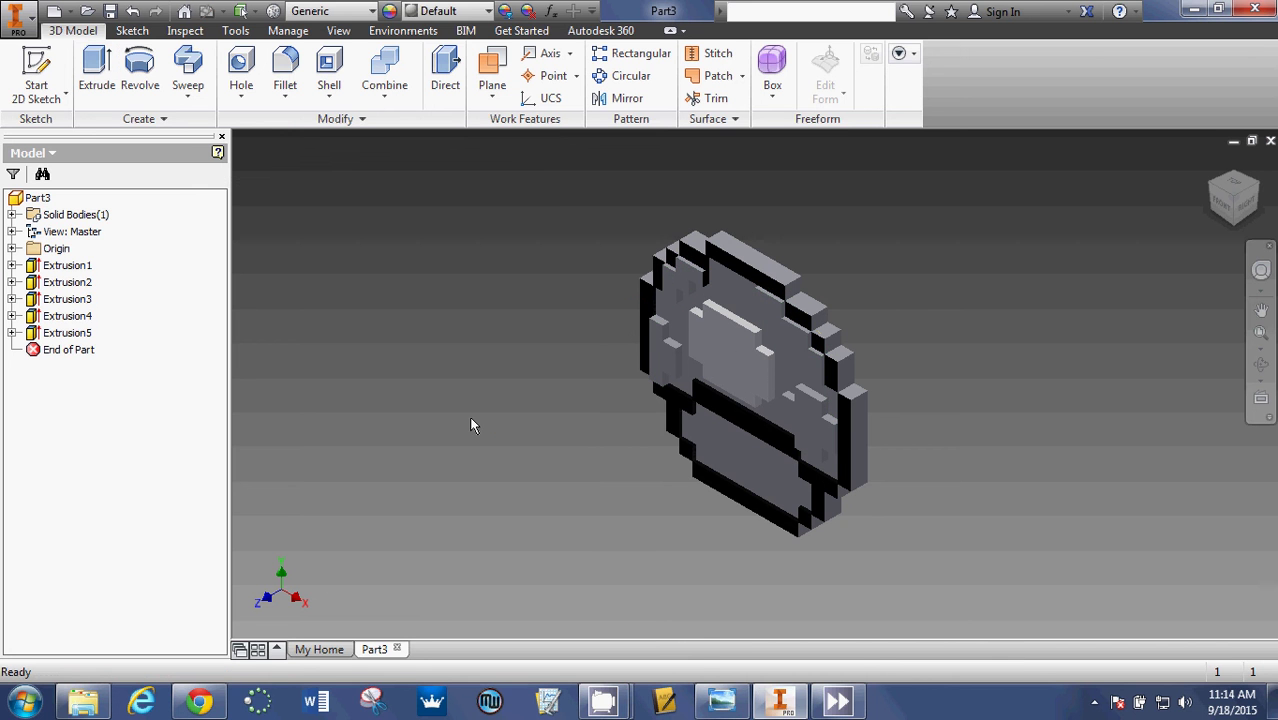
# - Apply the White appearance to Extrusion5's raised spots, then deselect them
pyautogui.click(81, 336)
pyautogui.click(489, 11)
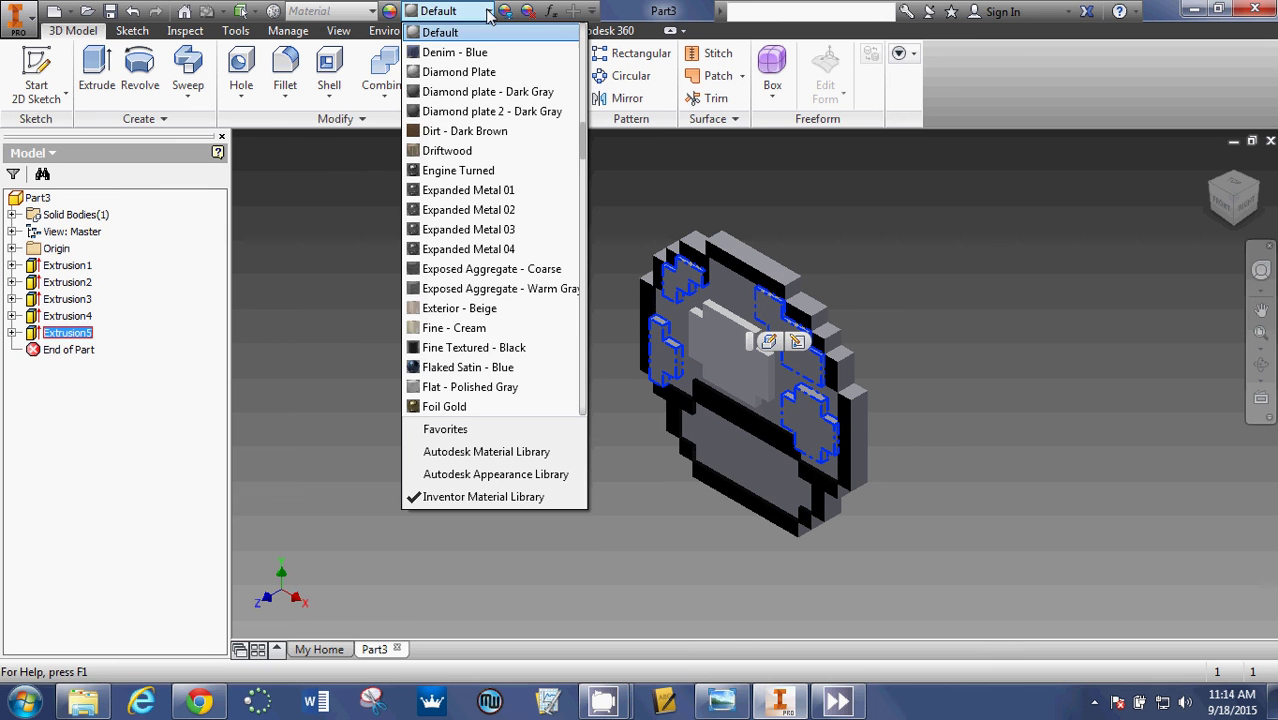
pyautogui.scroll(-2, 490, 152)
pyautogui.scroll(-8, 488, 148)
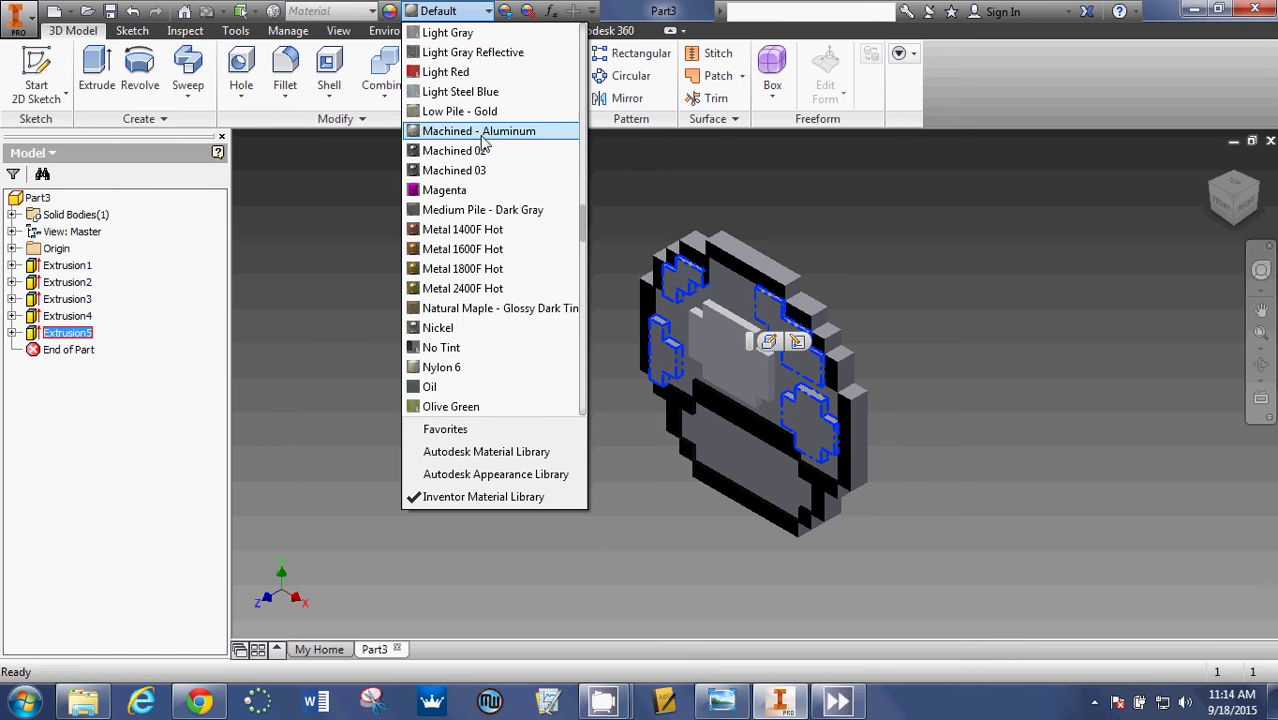
pyautogui.scroll(-10, 482, 146)
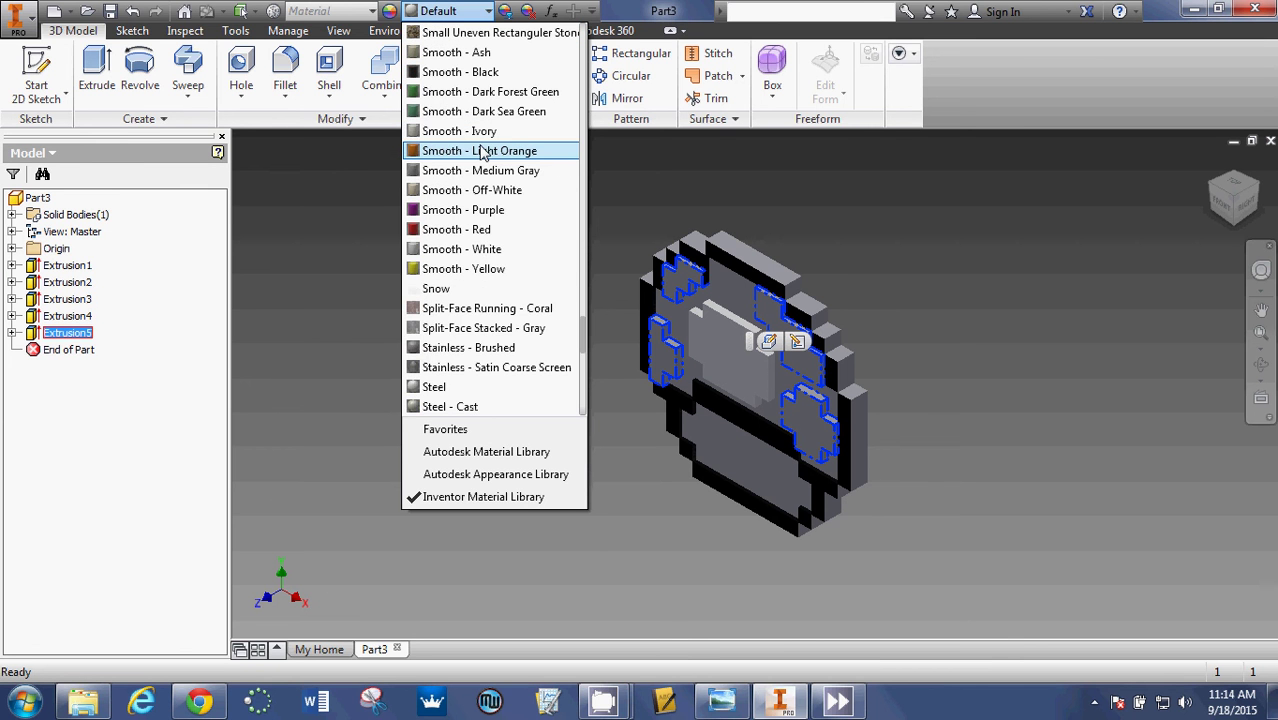
pyautogui.scroll(-10, 482, 150)
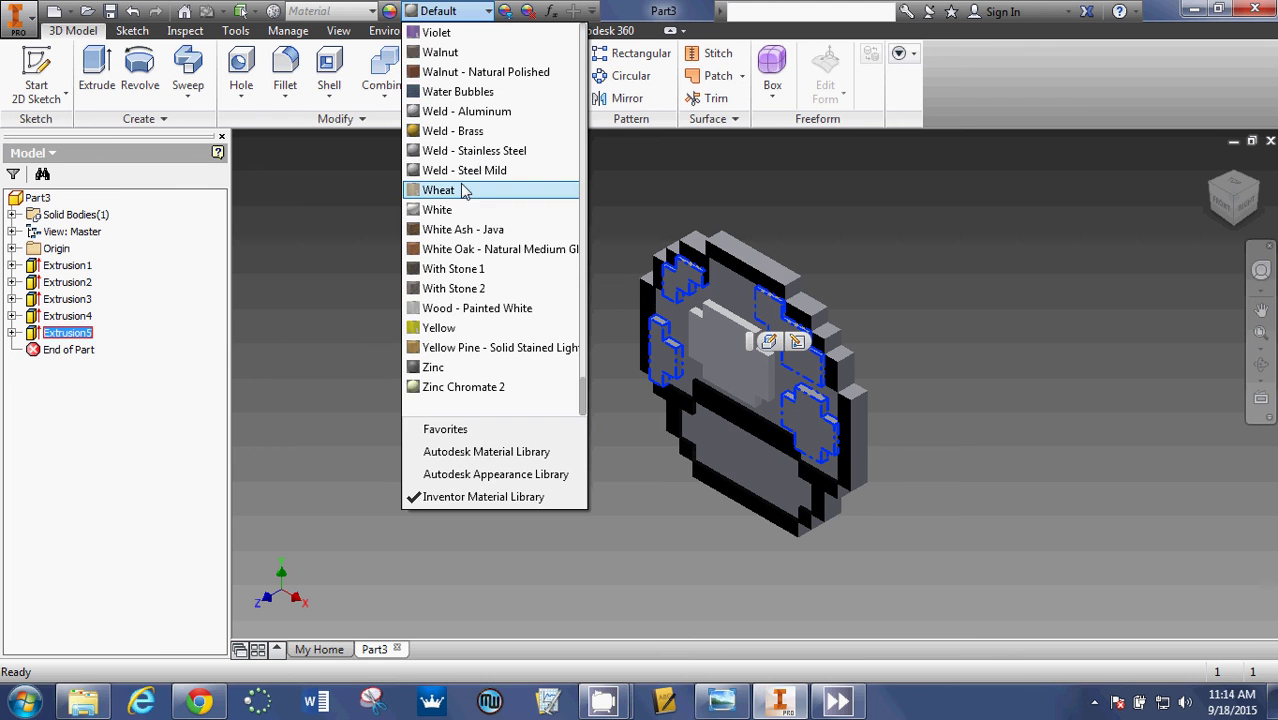
pyautogui.click(460, 209)
pyautogui.click(436, 345)
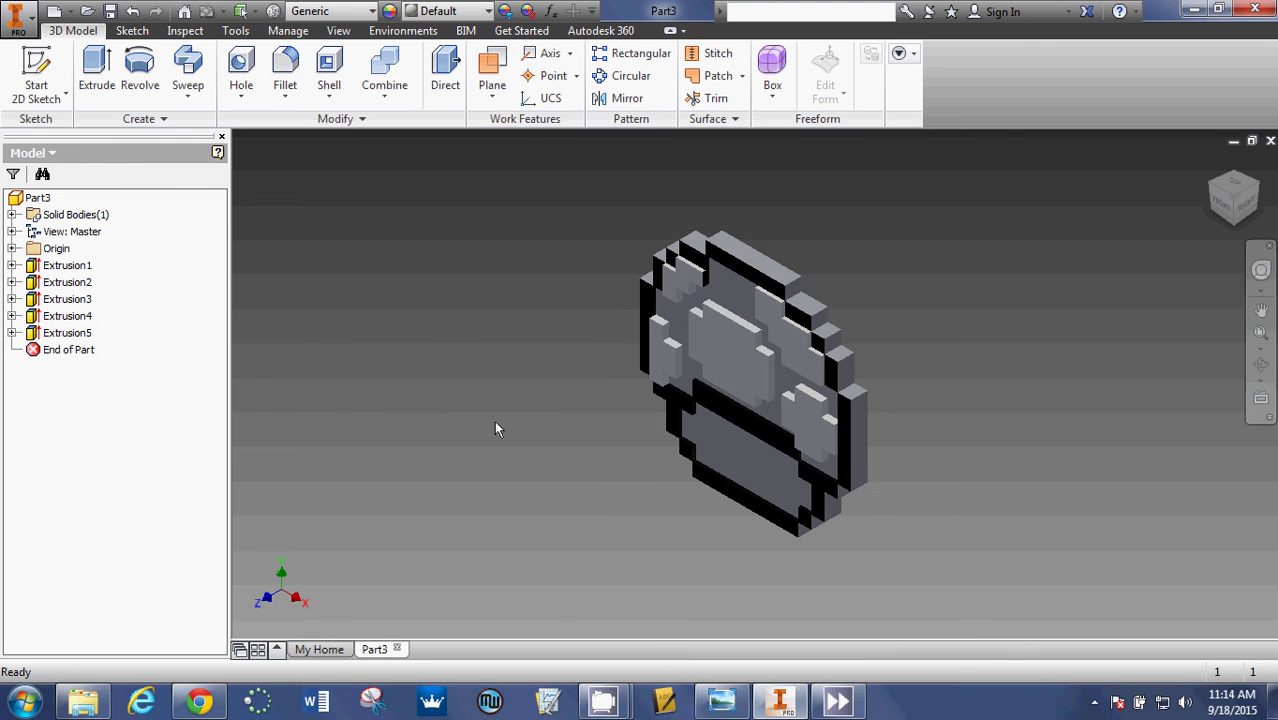